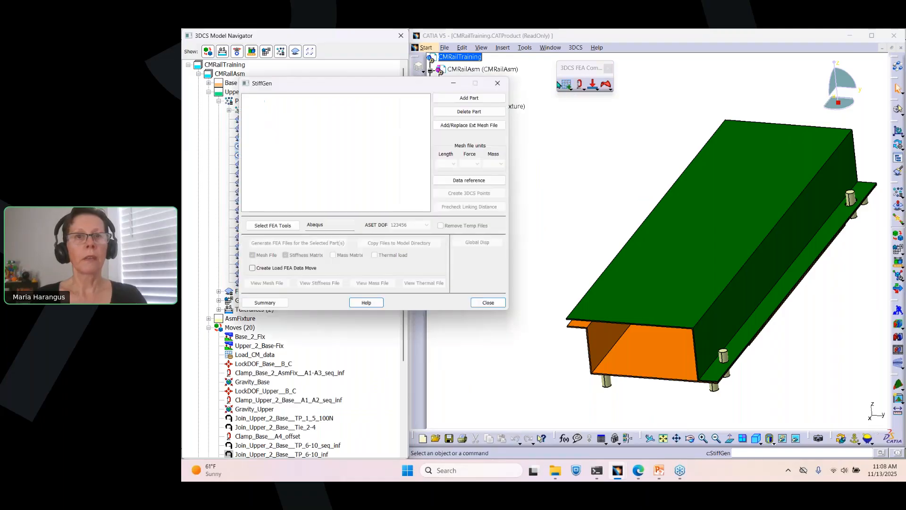
# Step: Add the Upper part to the StiffGen part list by selecting it in the model
pyautogui.moveTo(418, 84); pyautogui.dragTo(456, 110)
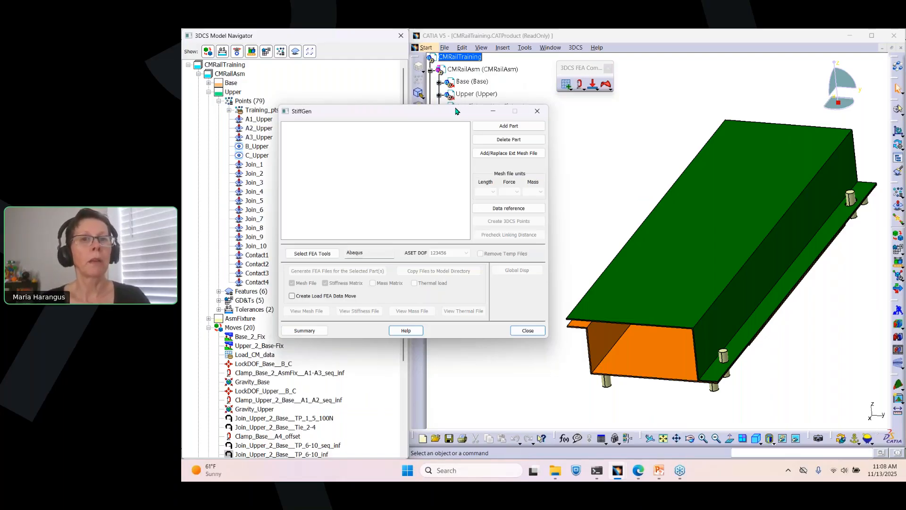
pyautogui.moveTo(455, 111); pyautogui.dragTo(471, 116)
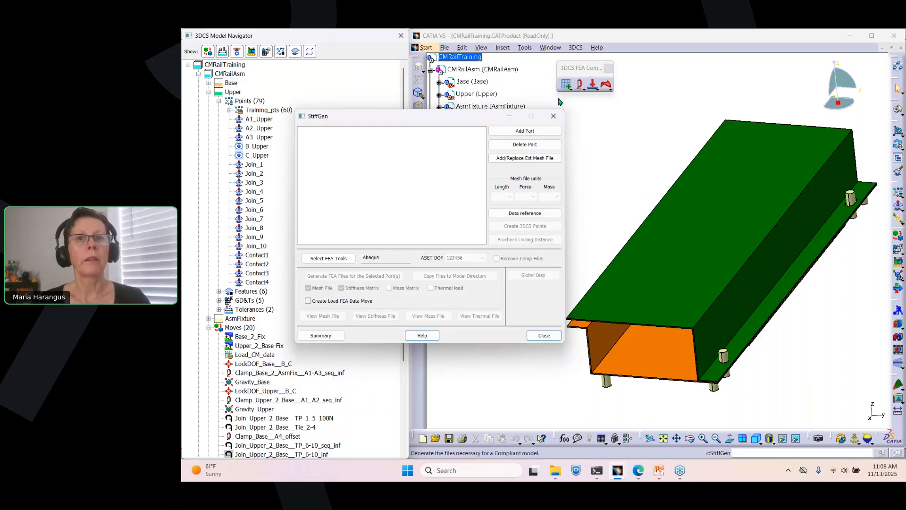
pyautogui.click(531, 133)
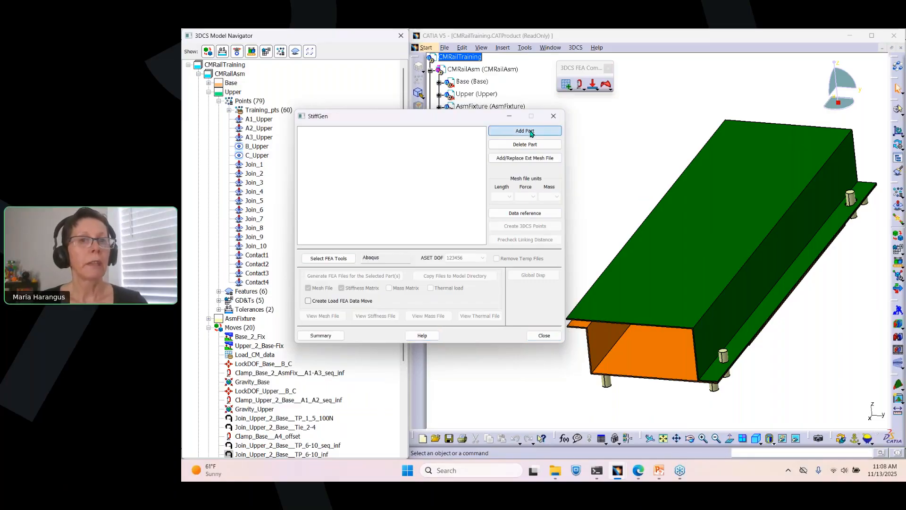
pyautogui.click(696, 165)
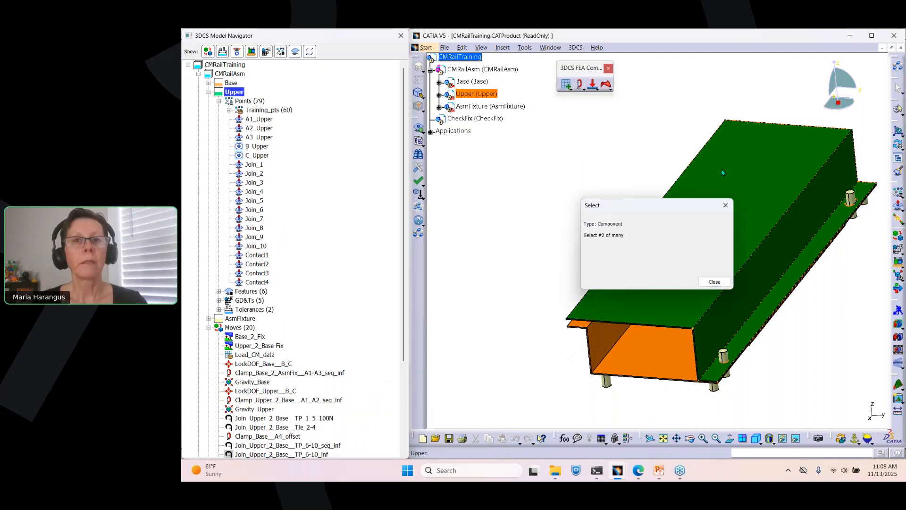
pyautogui.click(712, 281)
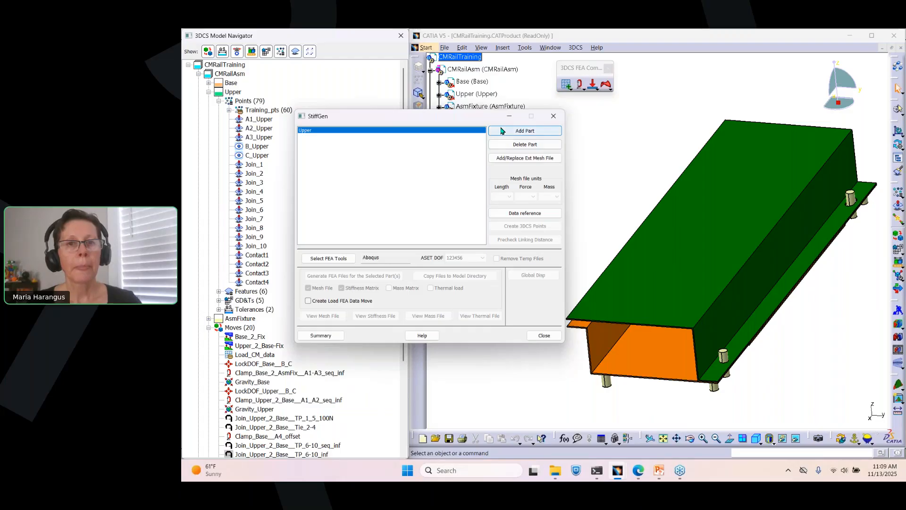
# Step: Assign the external mesh file Upper_updated.inp to the Upper part
pyautogui.click(503, 161)
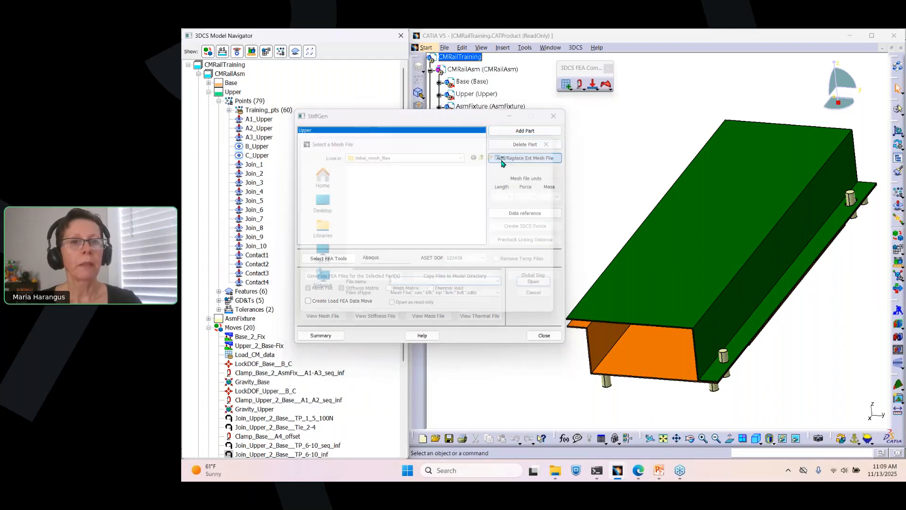
pyautogui.click(404, 184)
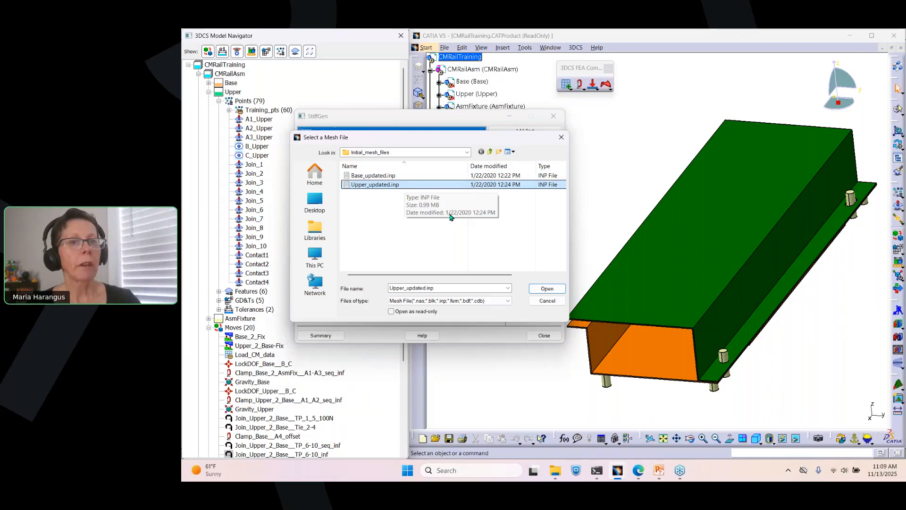
pyautogui.click(547, 289)
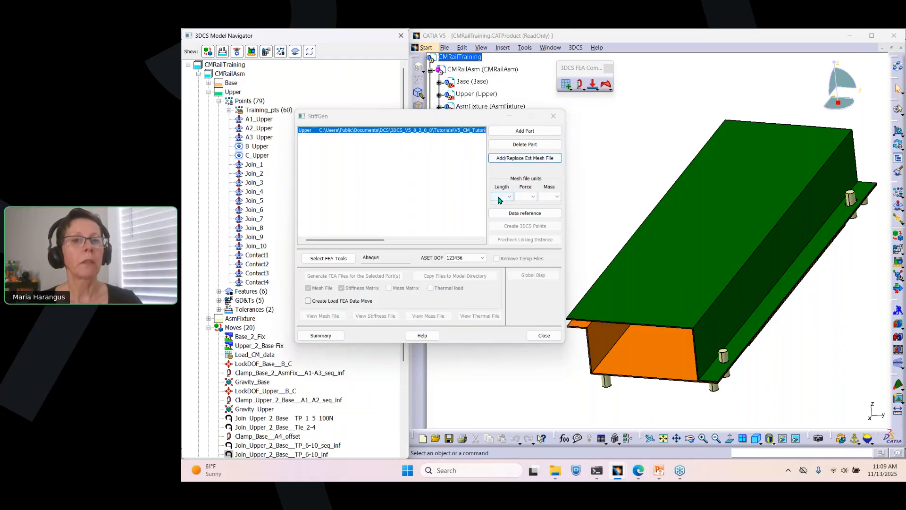
# Step: Set the mesh file units to m for length, N for force and kg for mass
pyautogui.click(501, 197)
pyautogui.click(495, 210)
pyautogui.click(525, 197)
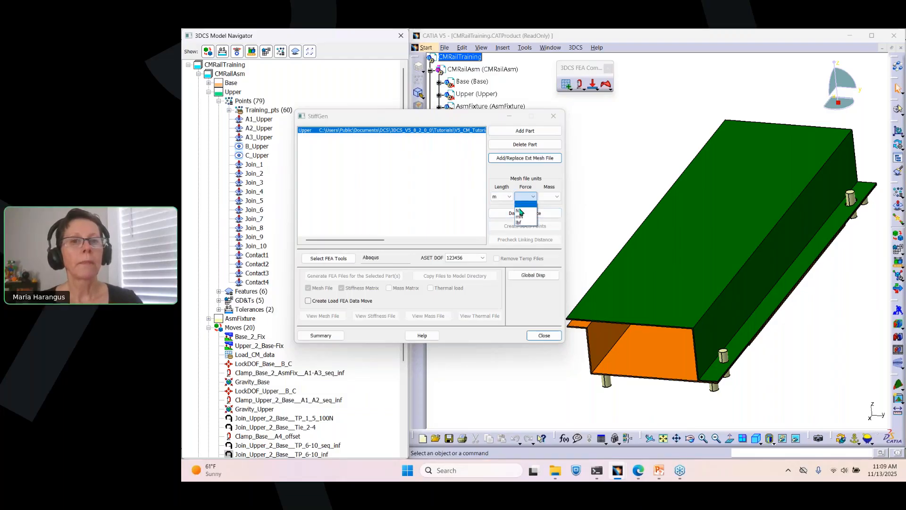
pyautogui.click(519, 207)
pyautogui.click(554, 202)
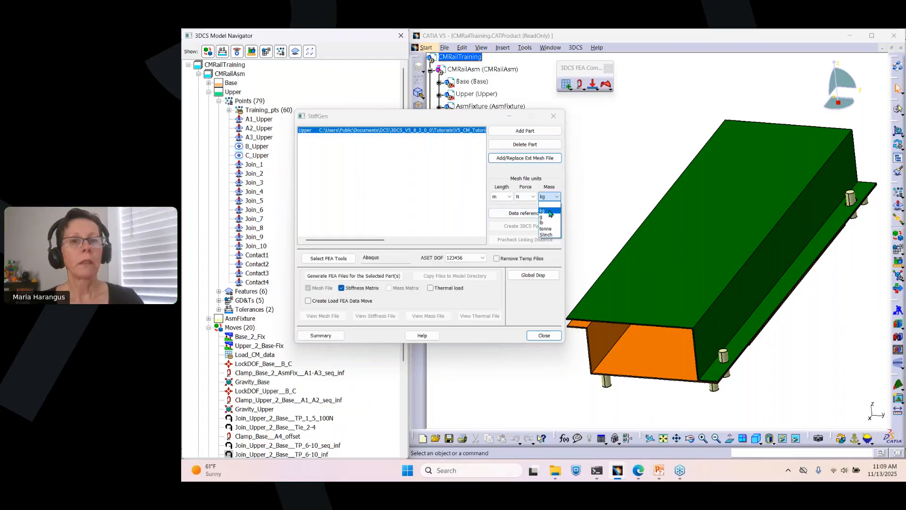
pyautogui.click(549, 210)
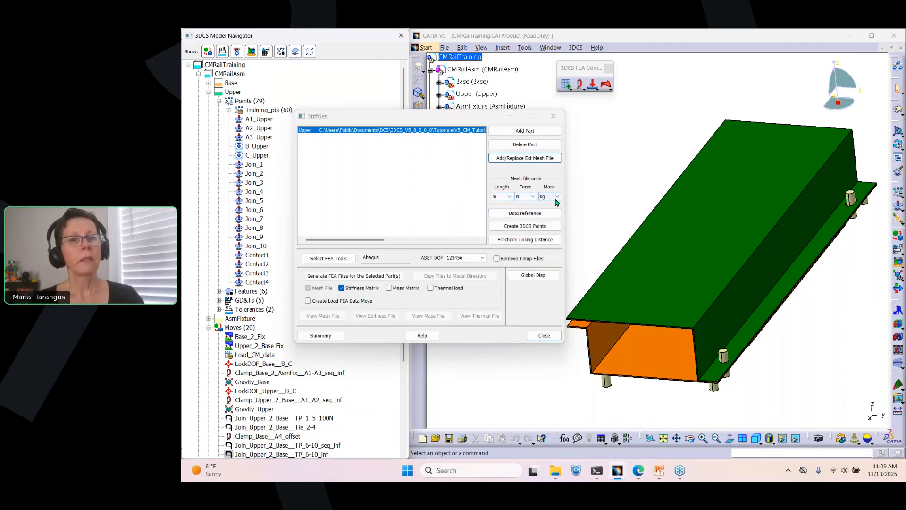
# Step: Open the Precheck Linking Distance check for the Upper part
pyautogui.click(537, 240)
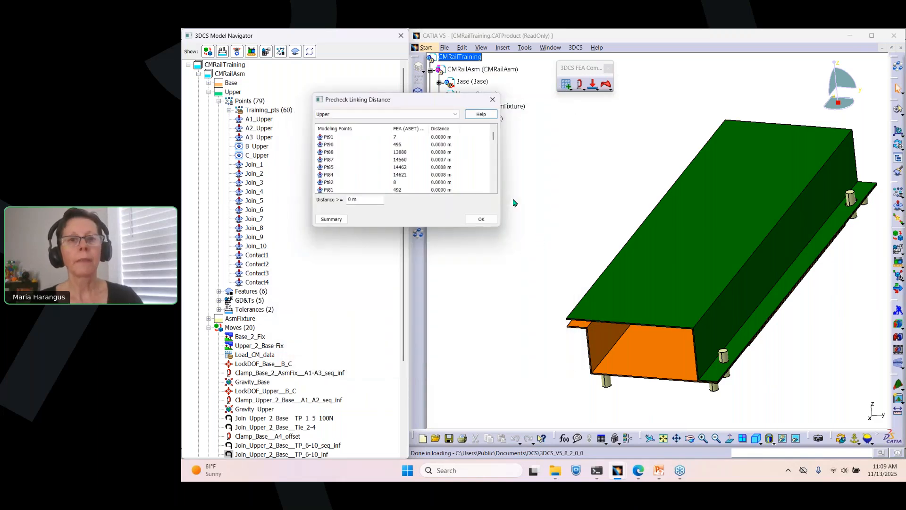
pyautogui.moveTo(432, 105); pyautogui.dragTo(449, 155)
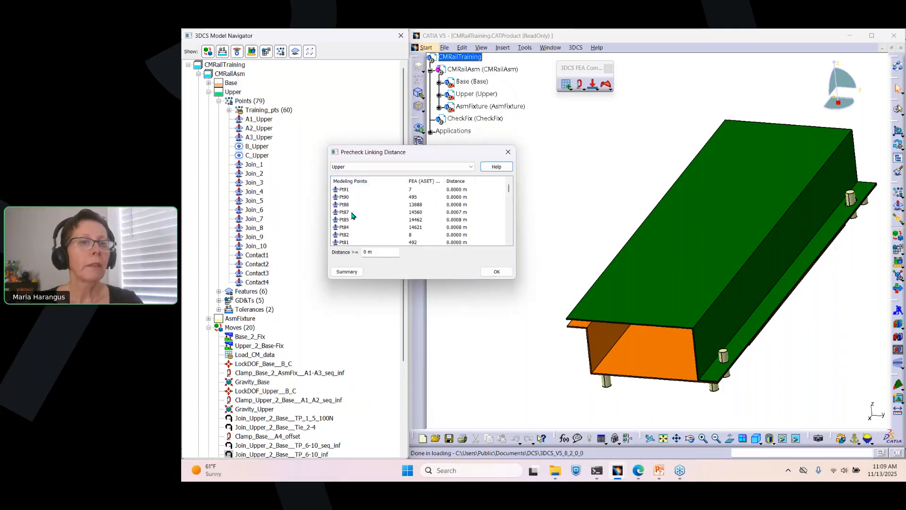
pyautogui.click(262, 107)
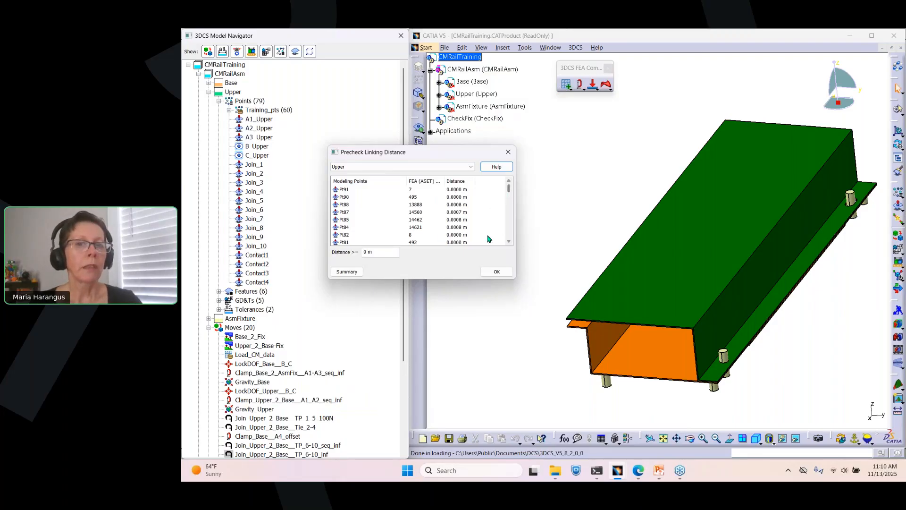
# Step: Open the linking distance summary text file and review all modeling points and distances
pyautogui.click(344, 273)
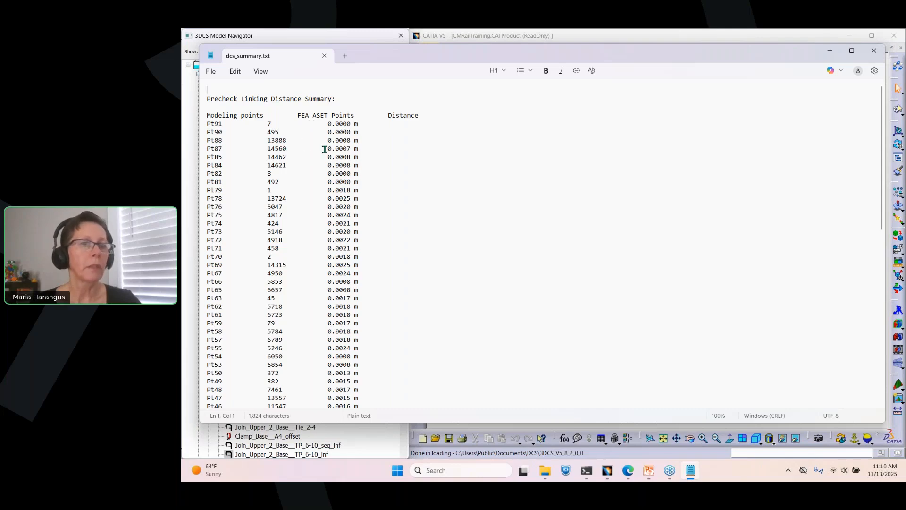
pyautogui.moveTo(881, 125); pyautogui.dragTo(874, 331)
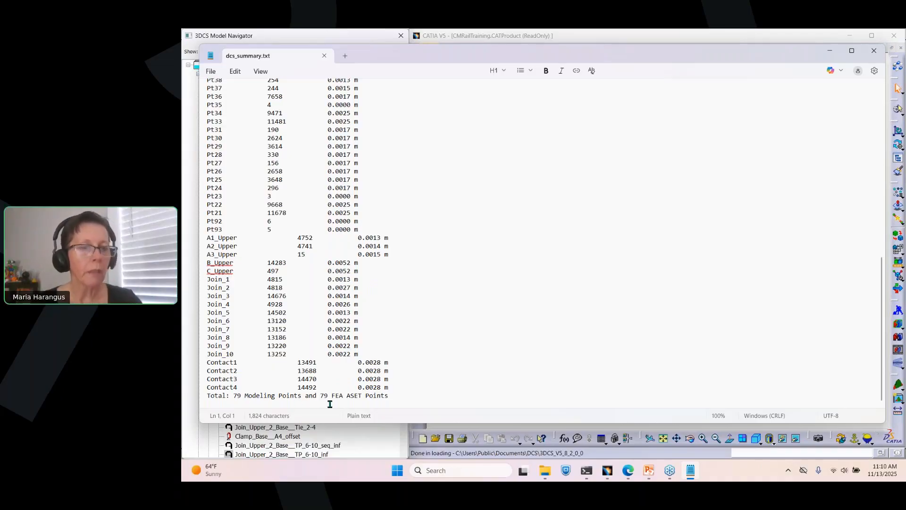
pyautogui.click(343, 57)
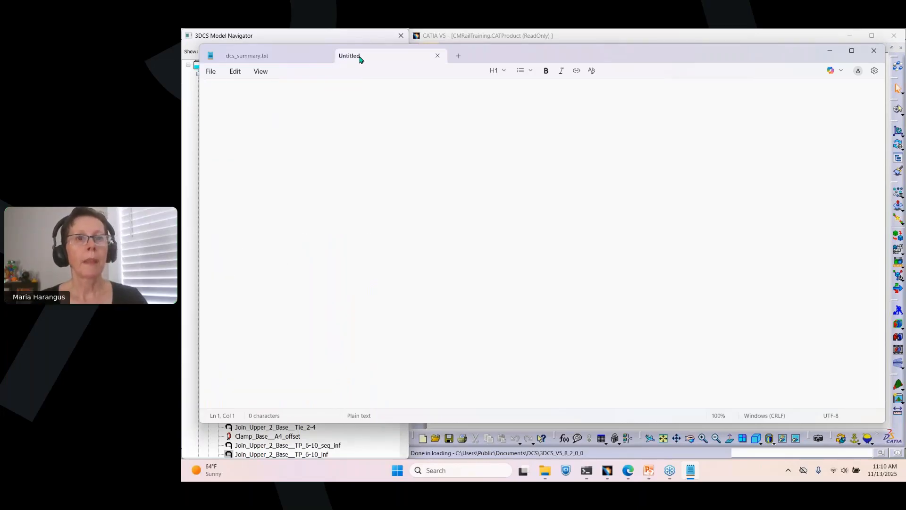
pyautogui.click(438, 56)
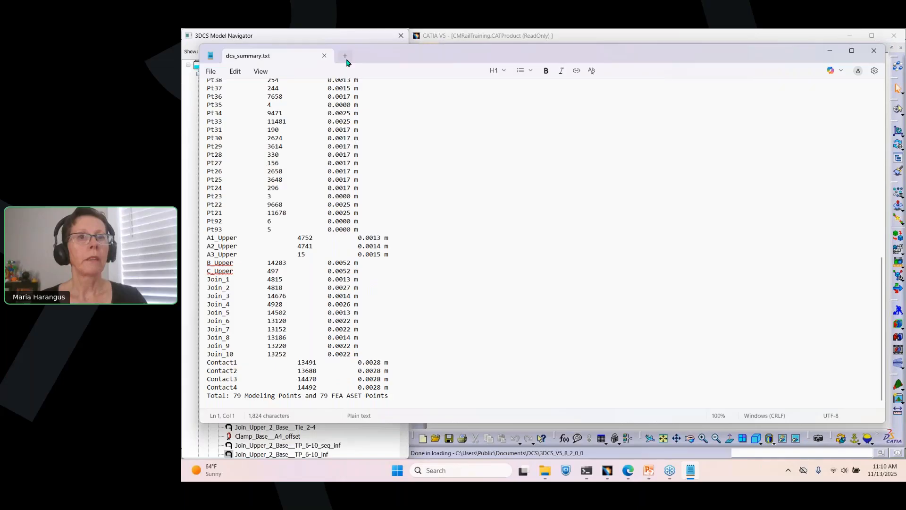
pyautogui.click(327, 57)
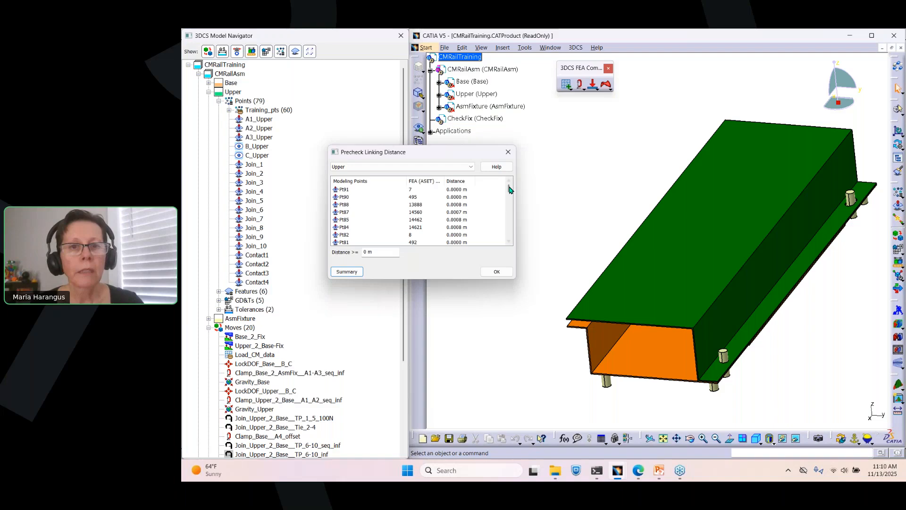
# Step: Set the linking distance filter threshold to 0.005 m
pyautogui.click(433, 189)
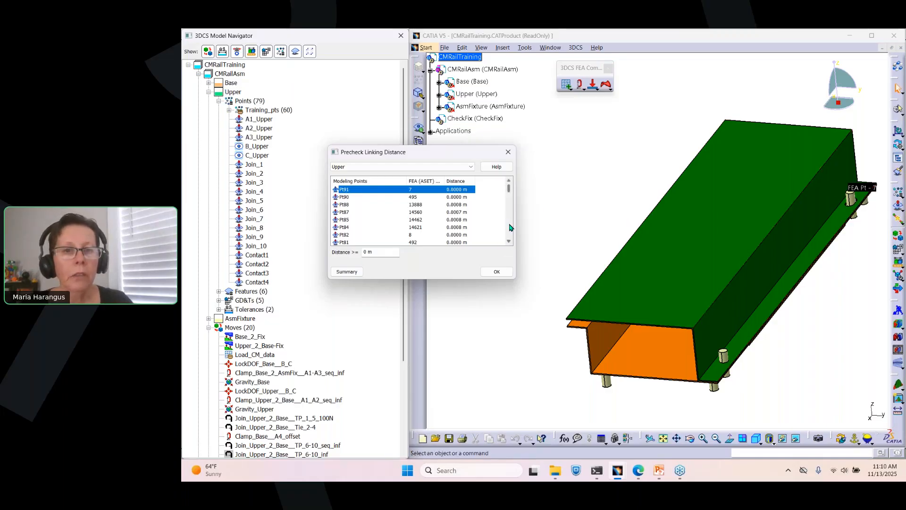
pyautogui.moveTo(381, 253); pyautogui.dragTo(358, 250)
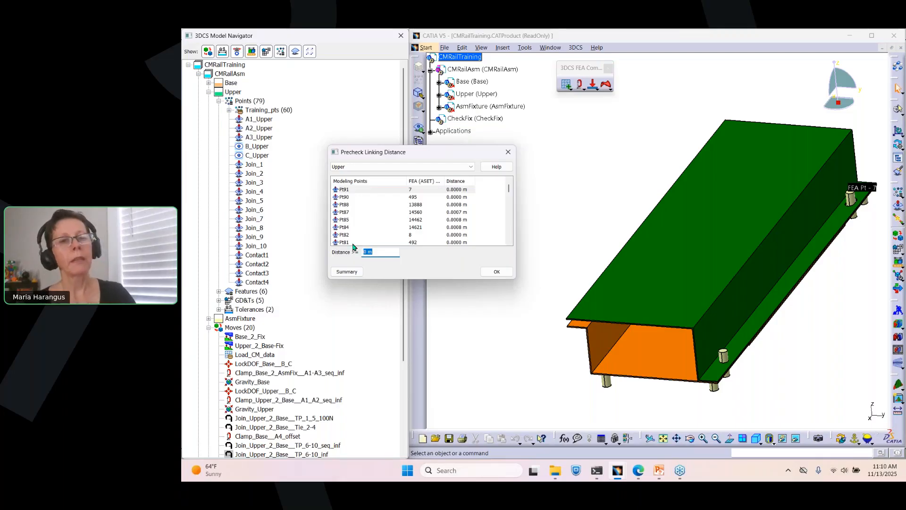
pyautogui.write('0.05')
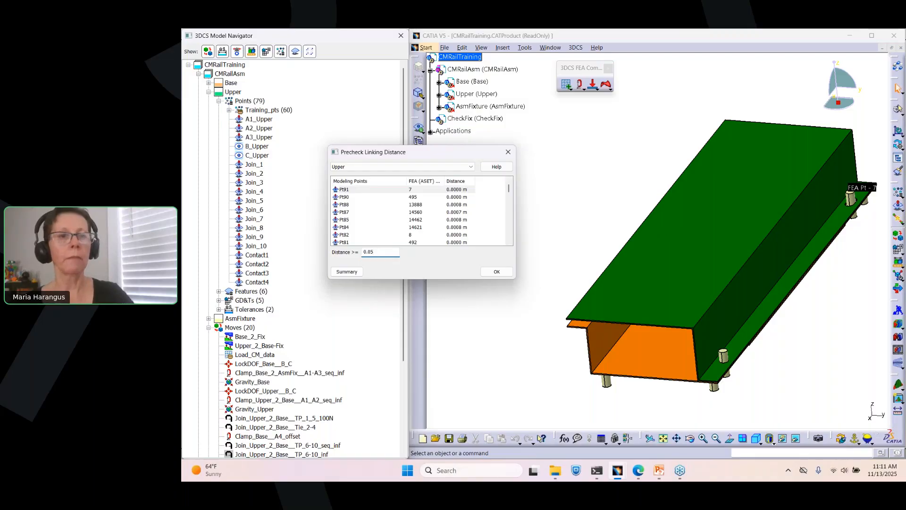
pyautogui.press('Return')
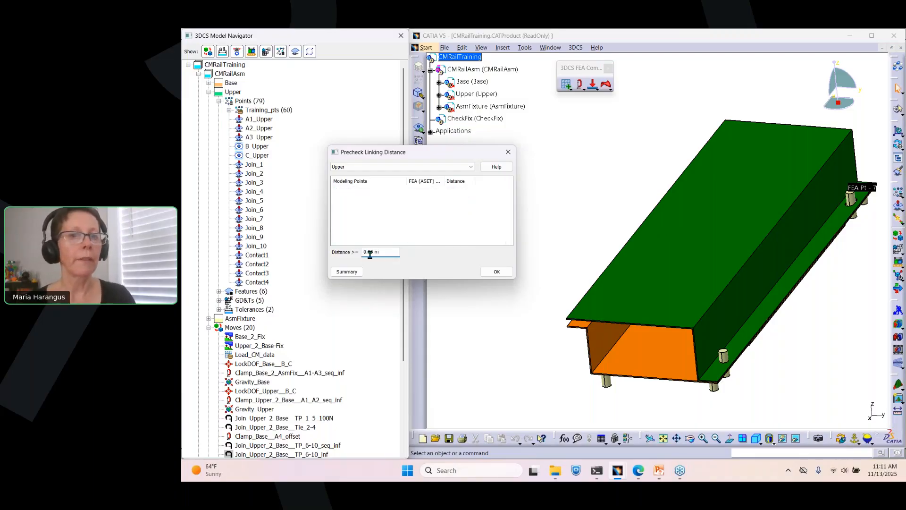
pyautogui.write('0')
pyautogui.press('Return')
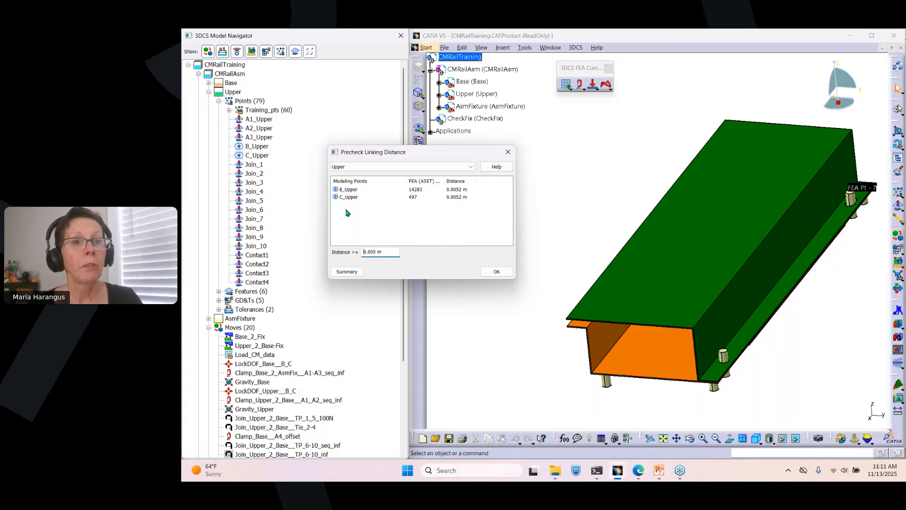
# Step: Locate the B_Upper point in the model by selecting it in the filtered list
pyautogui.click(350, 190)
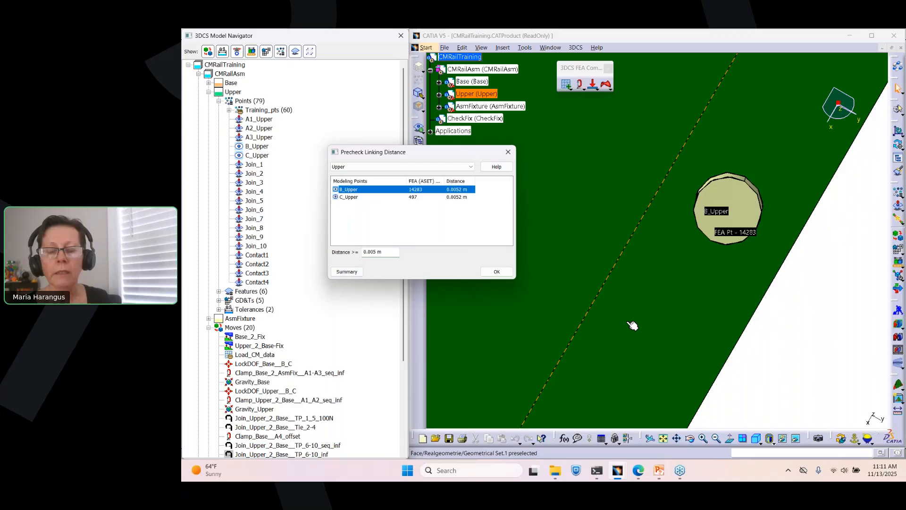
pyautogui.click(701, 208)
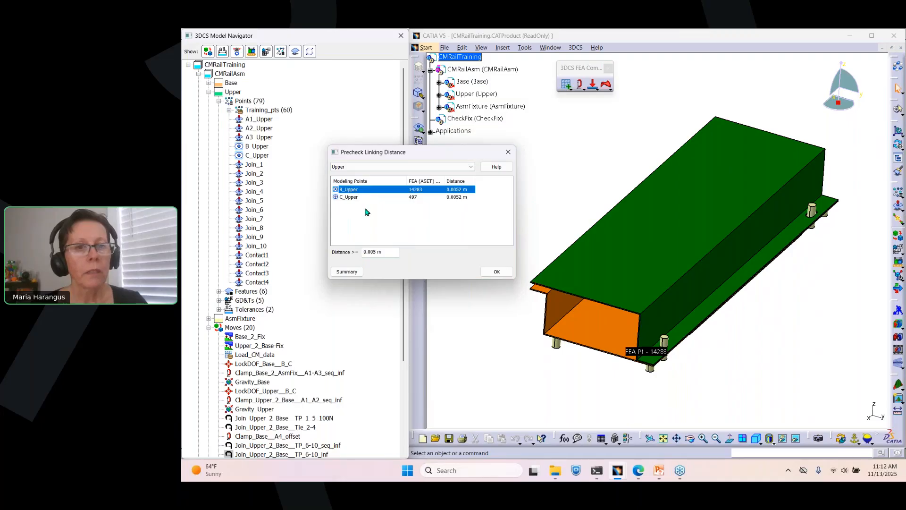
# Step: Review the filtered linking distance summary, then close the precheck dialog
pyautogui.click(342, 273)
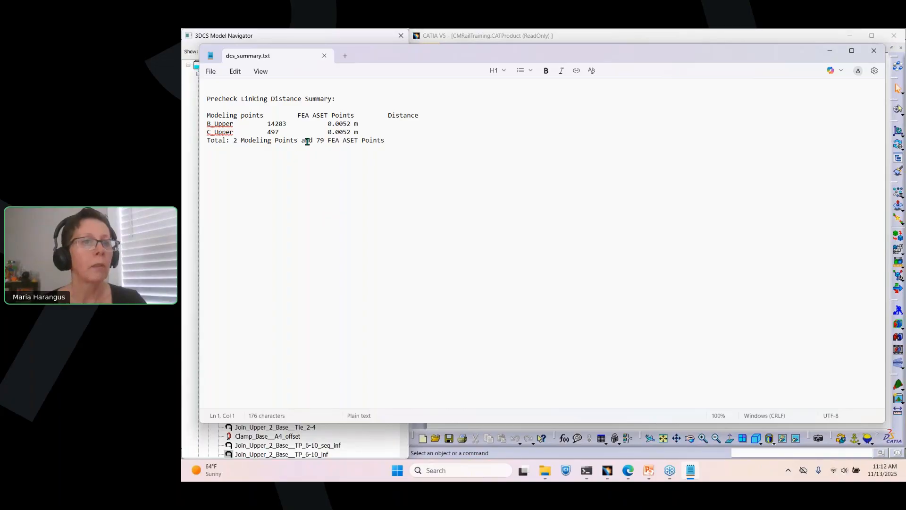
pyautogui.click(324, 56)
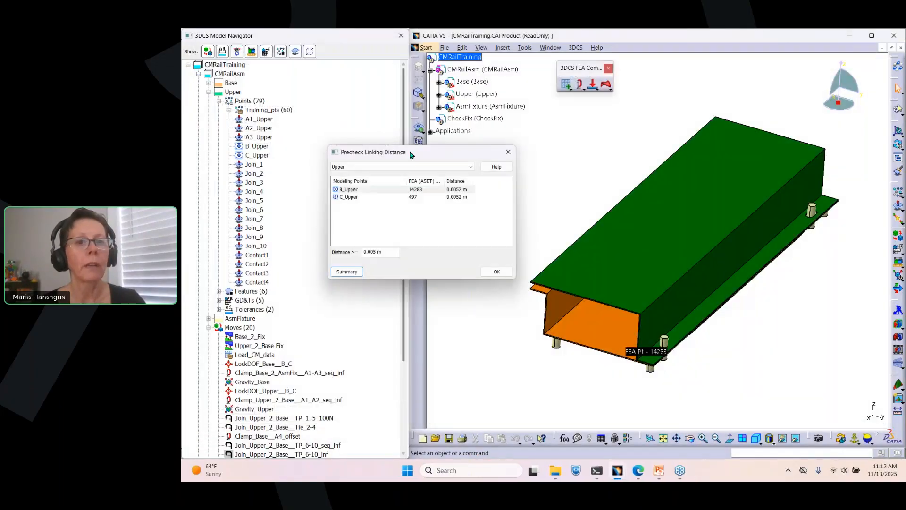
pyautogui.click(496, 272)
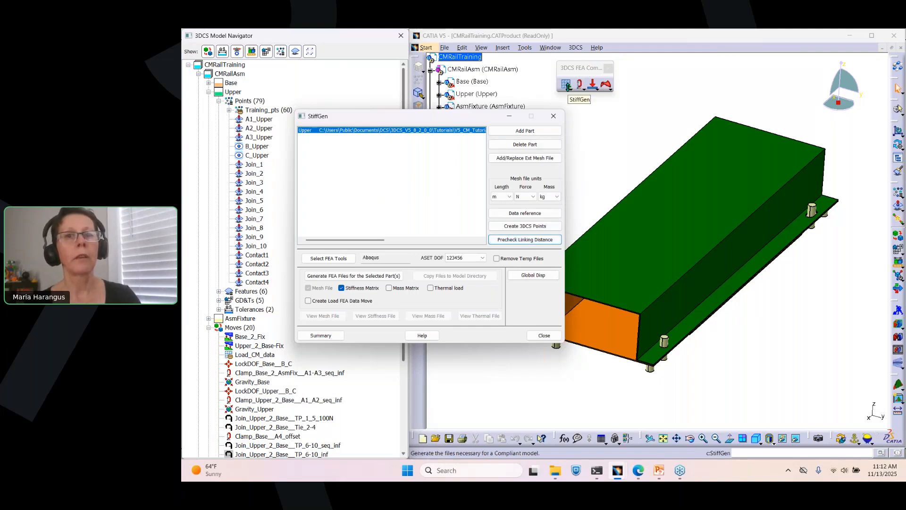
# Step: Reopen StiffGen and open the Create 3DCS Points dialog for the Upper part
pyautogui.click(569, 87)
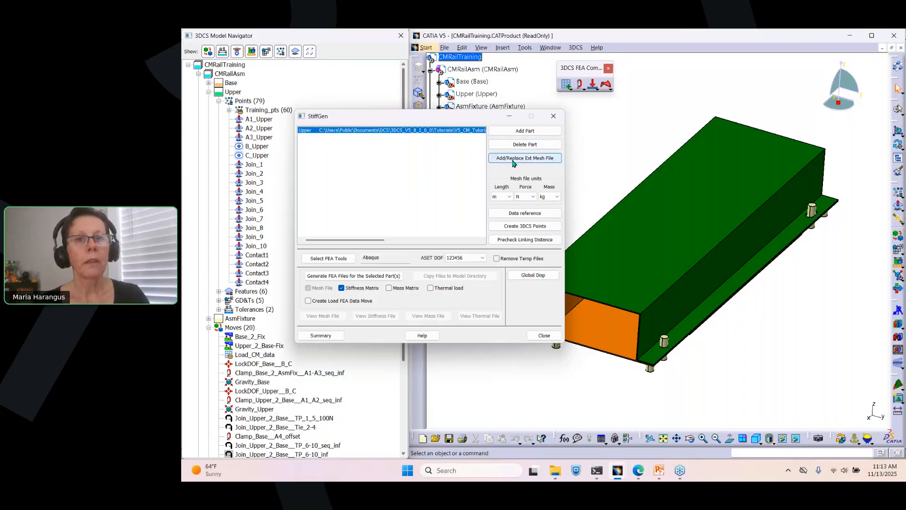
pyautogui.click(522, 228)
pyautogui.moveTo(635, 156); pyautogui.dragTo(396, 125)
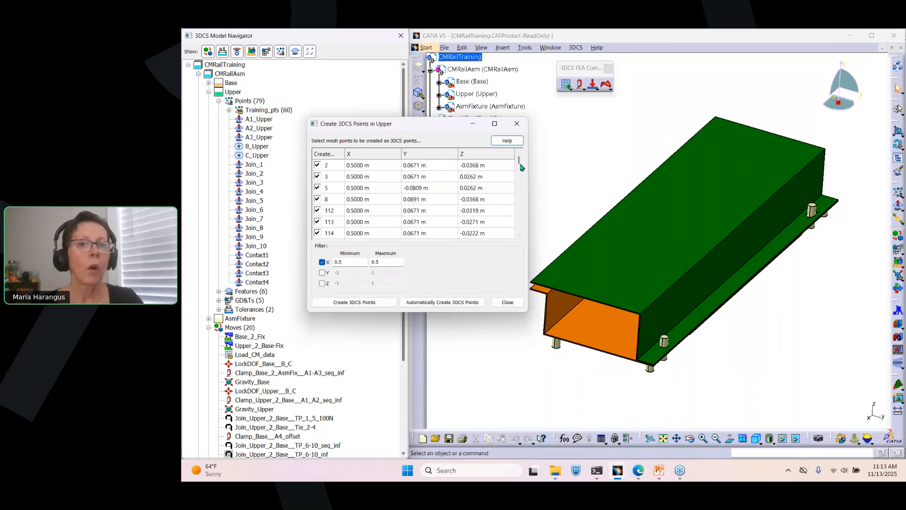
pyautogui.moveTo(519, 164); pyautogui.dragTo(522, 145)
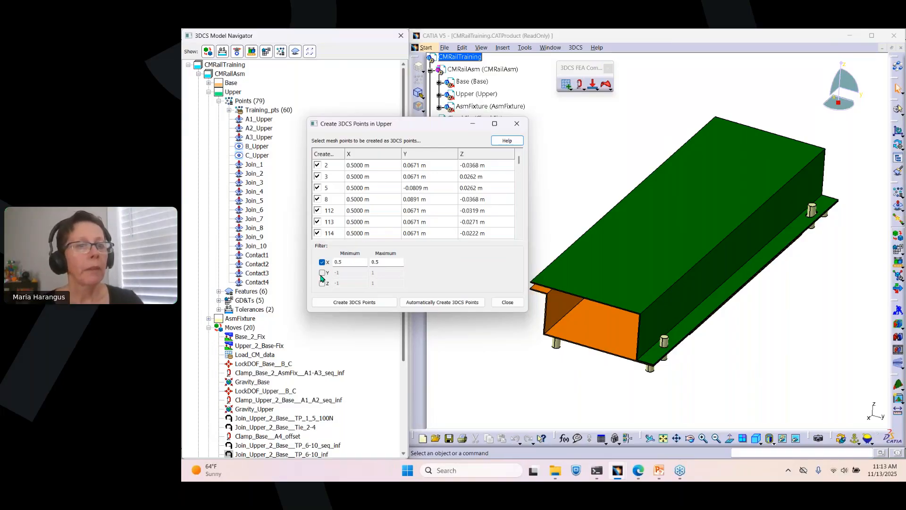
# Step: Toggle the Y and X coordinate filters to compare the listed mesh points
pyautogui.click(322, 273)
pyautogui.click(321, 273)
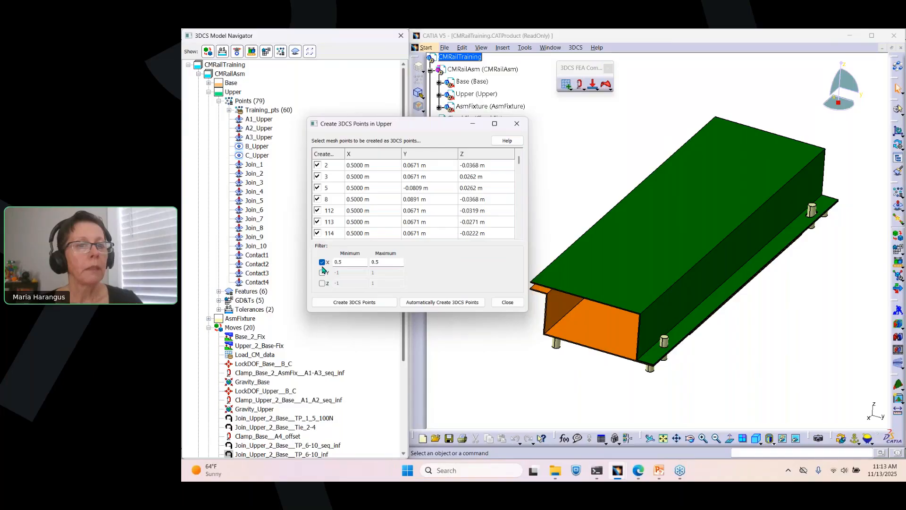
pyautogui.click(322, 262)
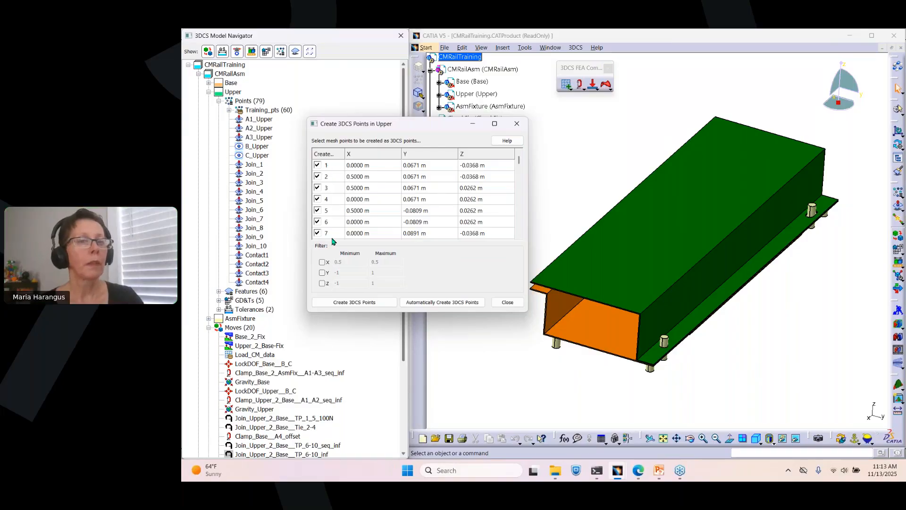
pyautogui.click(321, 263)
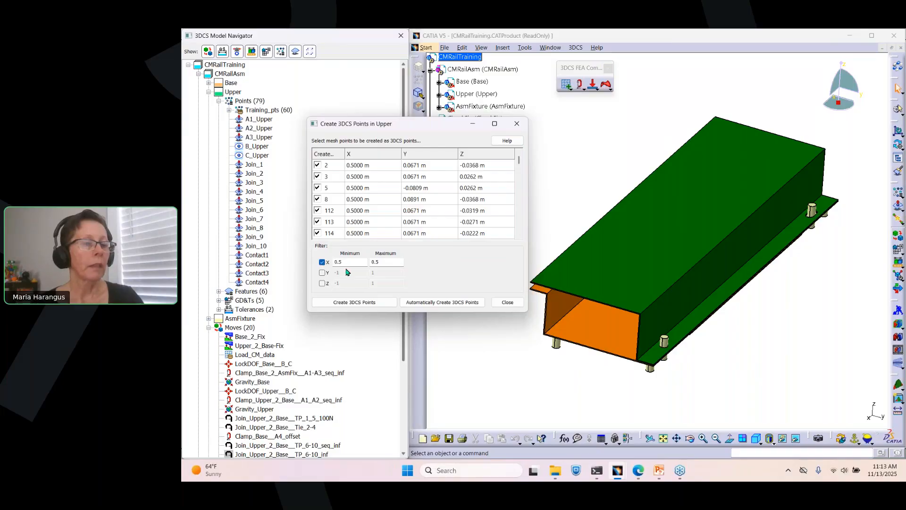
# Step: Create 3DCS points from all mesh points filtered to X 0.5 and confirm the creation
pyautogui.doubleClick(332, 261)
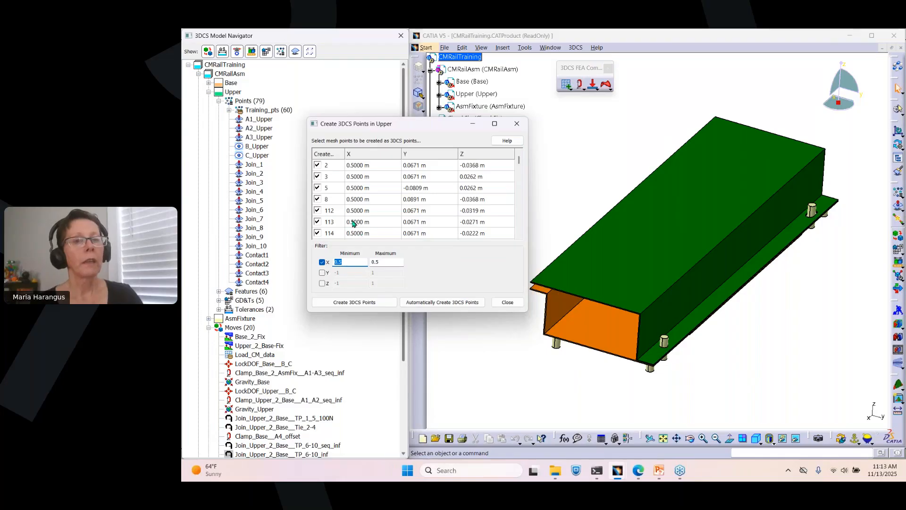
pyautogui.click(343, 303)
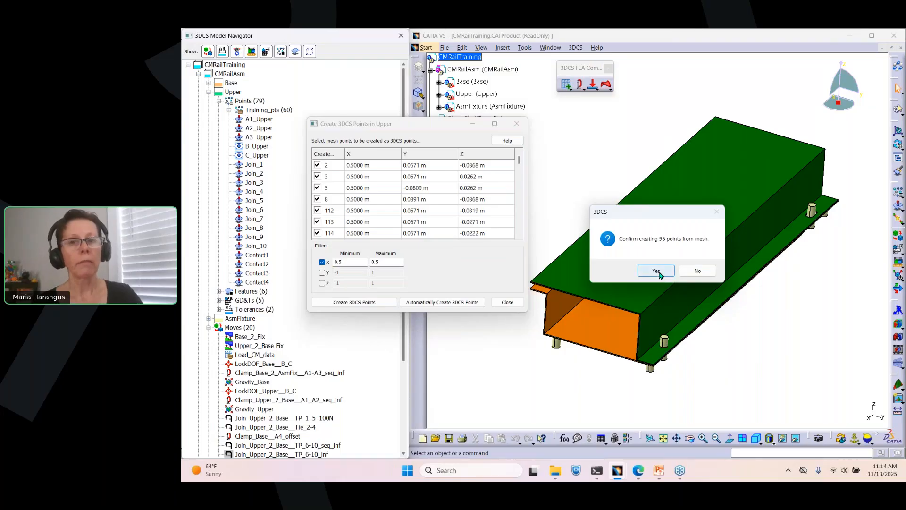
pyautogui.click(656, 271)
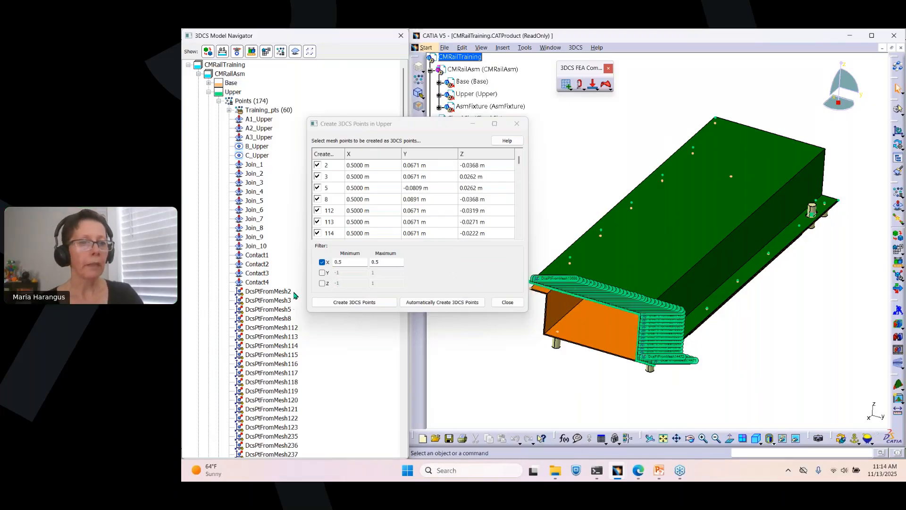
# Step: Select all the newly created mesh points under the Upper part and delete them
pyautogui.click(404, 432)
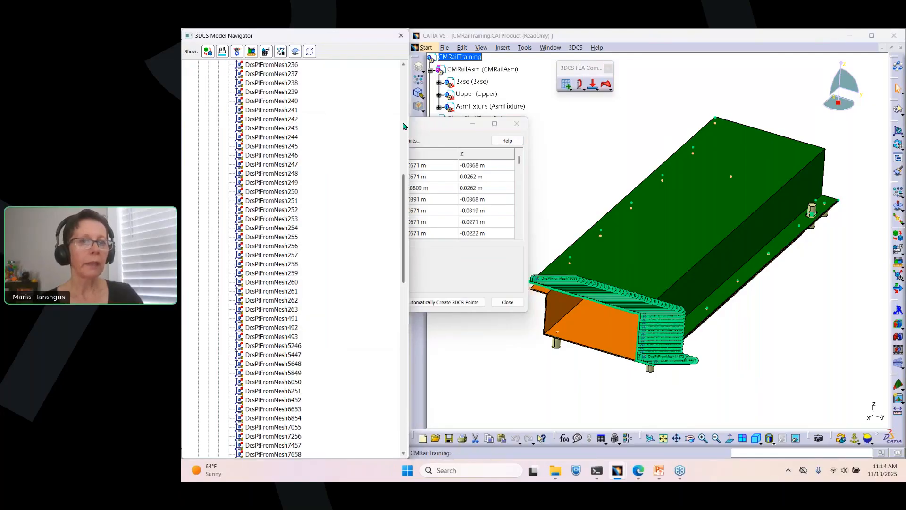
pyautogui.click(404, 65)
pyautogui.click(405, 66)
pyautogui.click(404, 67)
pyautogui.click(286, 110)
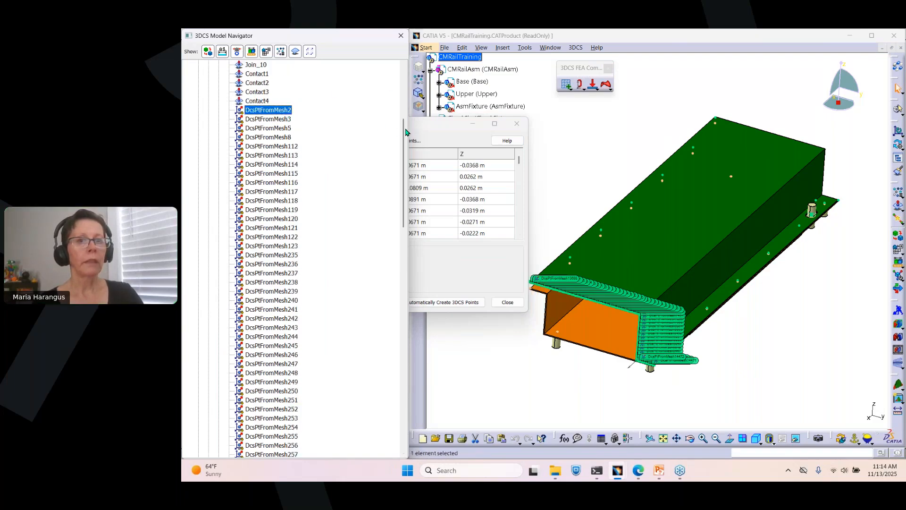
pyautogui.moveTo(404, 130); pyautogui.dragTo(396, 283)
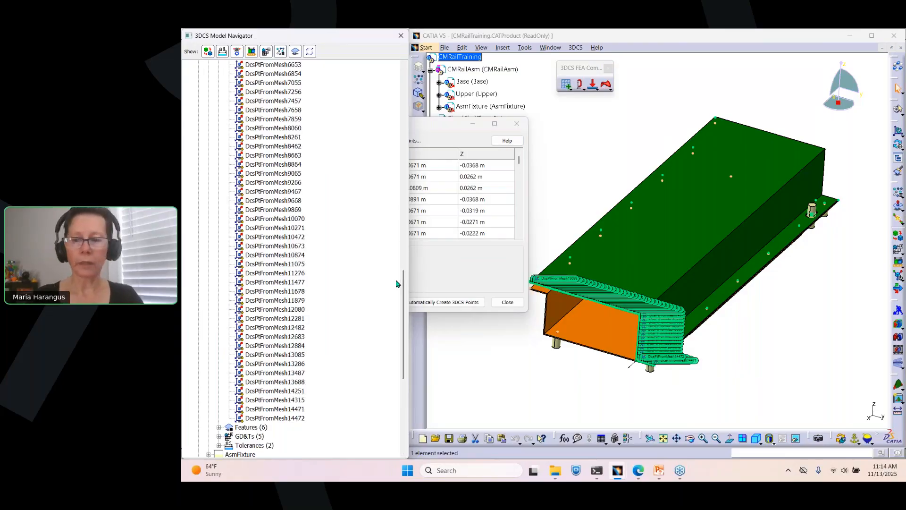
pyautogui.click(276, 418)
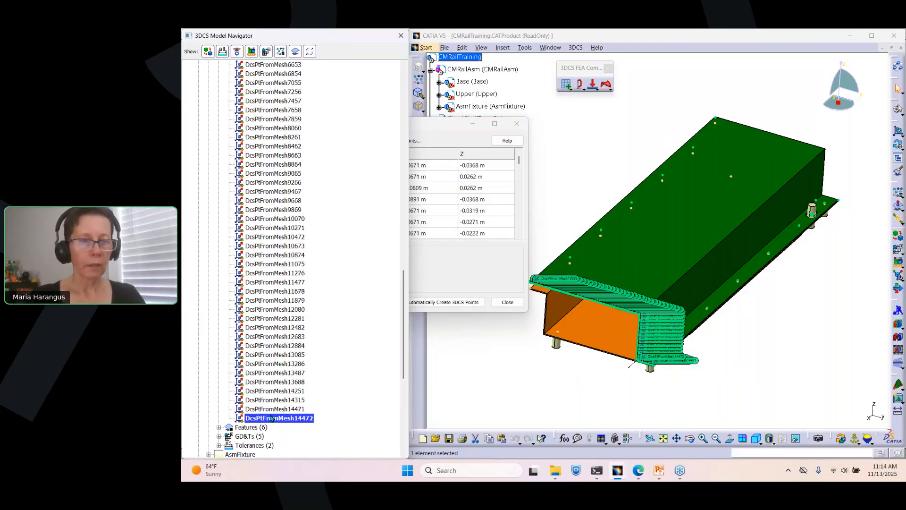
pyautogui.hotkey('ctrl', 'a')
pyautogui.rightClick(273, 416)
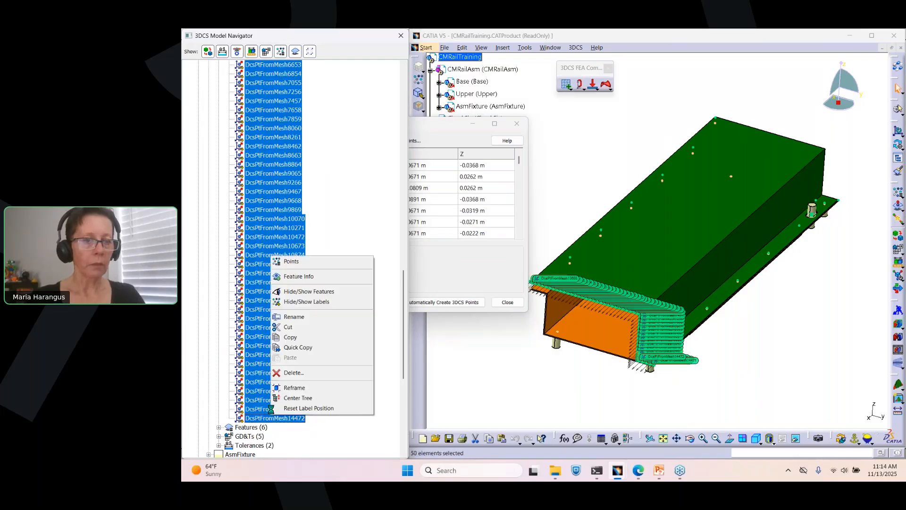
pyautogui.click(297, 372)
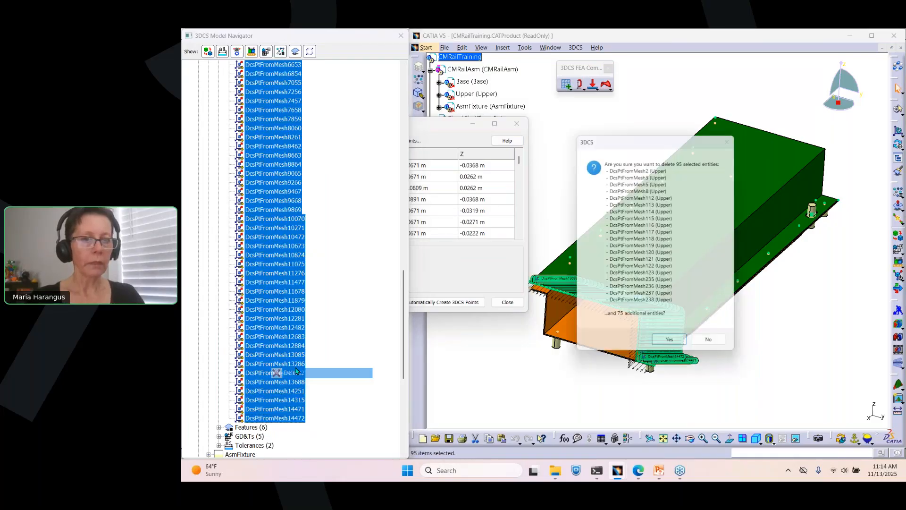
pyautogui.click(662, 350)
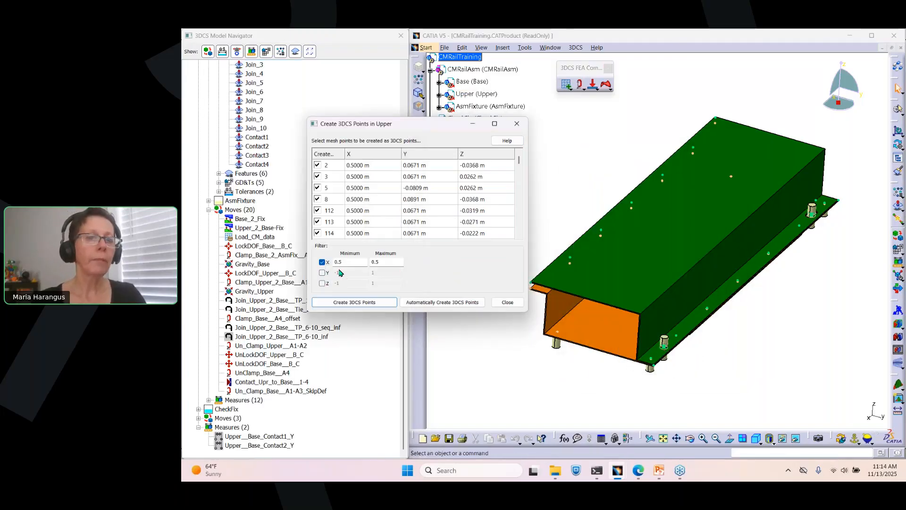
# Step: Turn off the X filter and uncheck every mesh point in the creation list
pyautogui.click(322, 262)
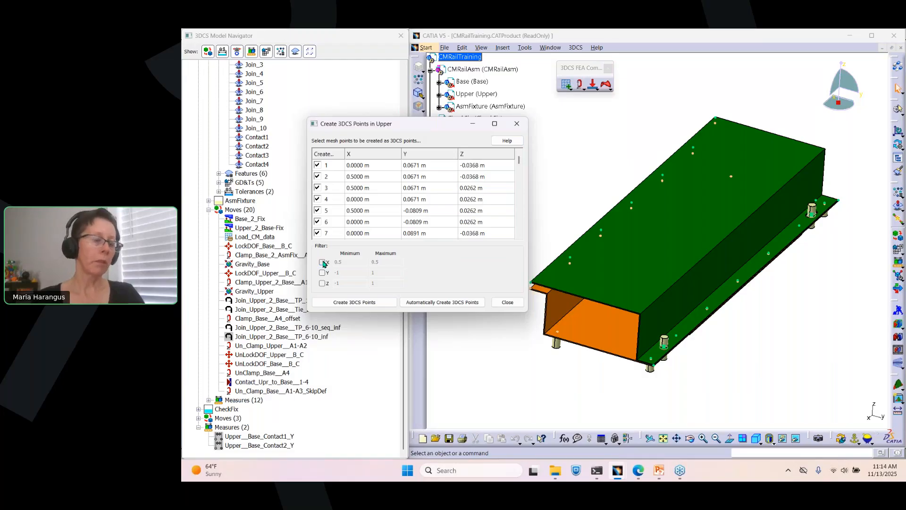
pyautogui.rightClick(332, 170)
pyautogui.click(355, 174)
pyautogui.rightClick(335, 166)
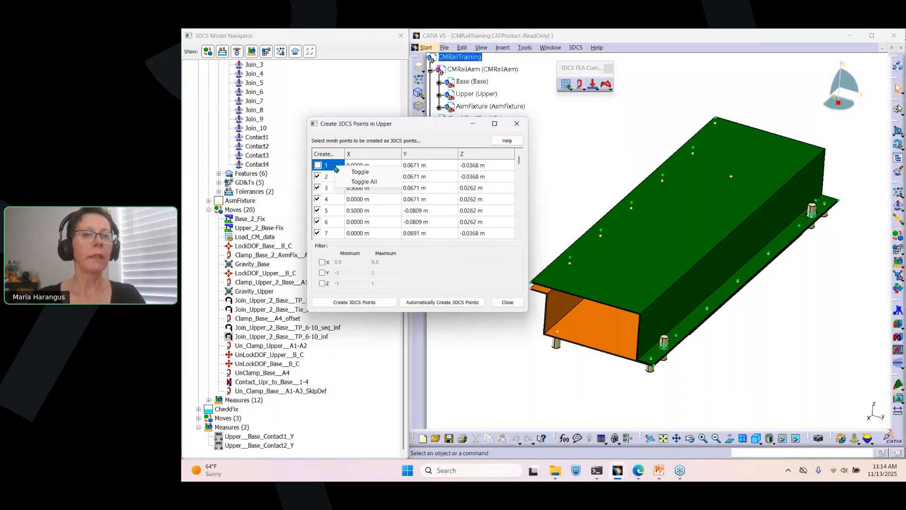
pyautogui.click(350, 183)
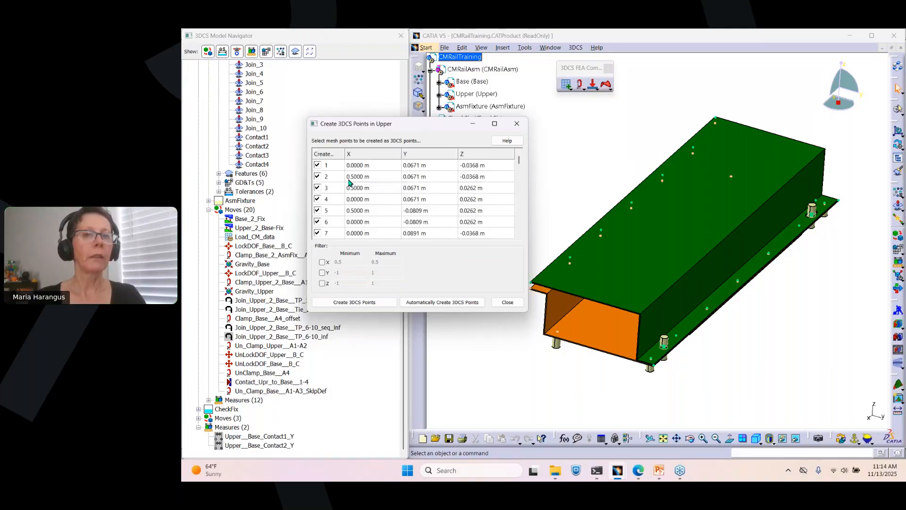
pyautogui.rightClick(331, 166)
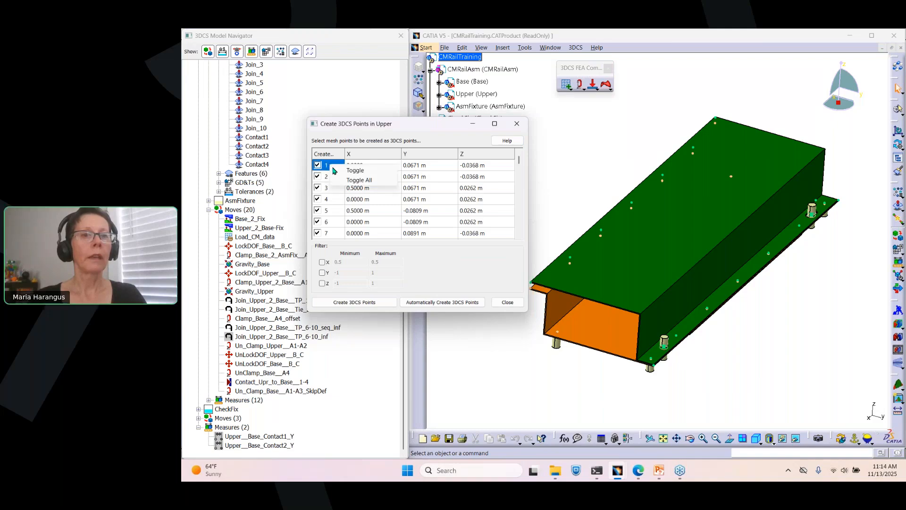
pyautogui.click(373, 154)
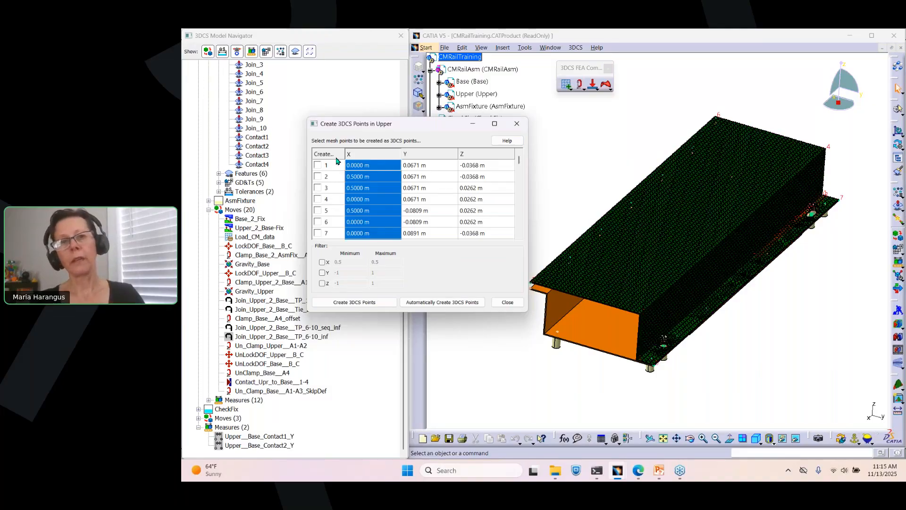
# Step: Select the X and Y columns to highlight the listed mesh points and inspect them in the model
pyautogui.click(333, 154)
pyautogui.click(364, 152)
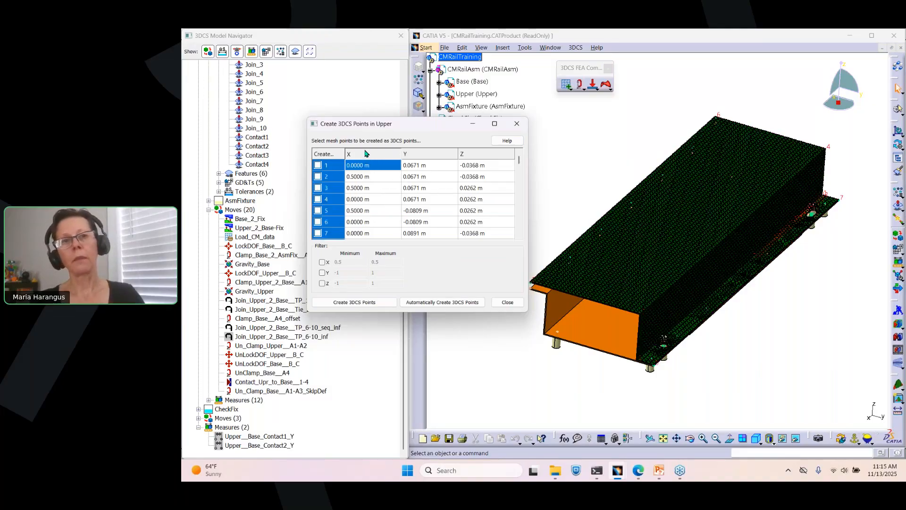
pyautogui.click(408, 166)
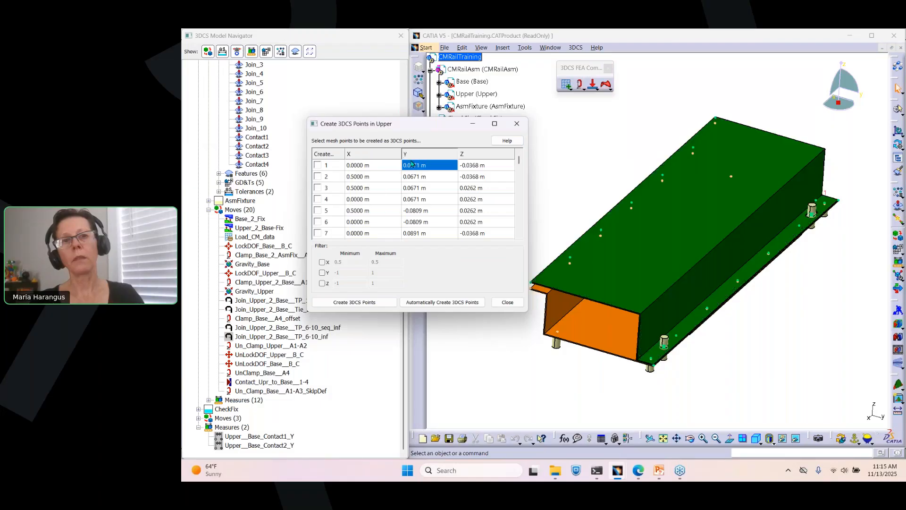
pyautogui.click(414, 156)
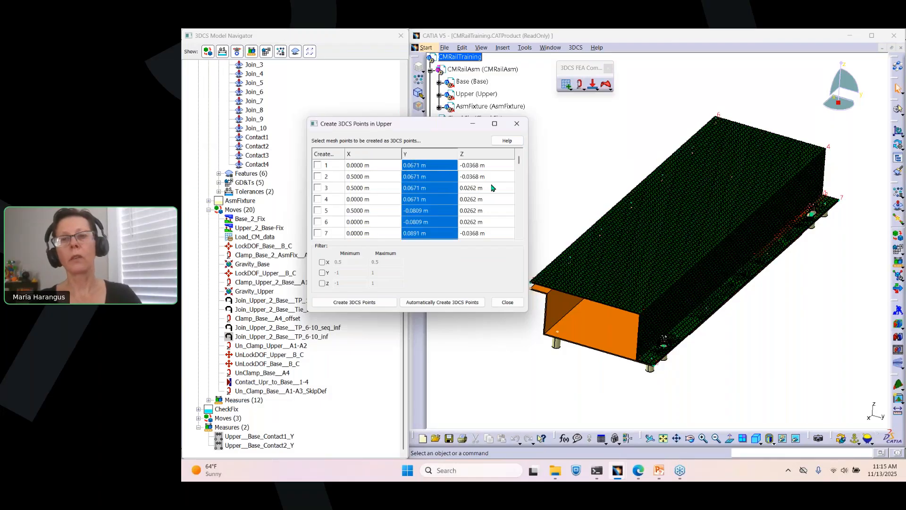
pyautogui.scroll(10, 545, 210)
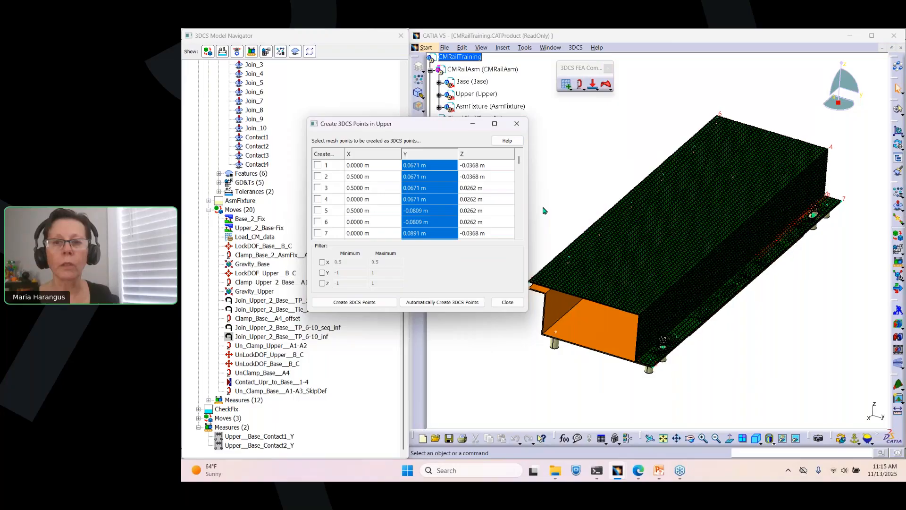
pyautogui.scroll(8, 544, 211)
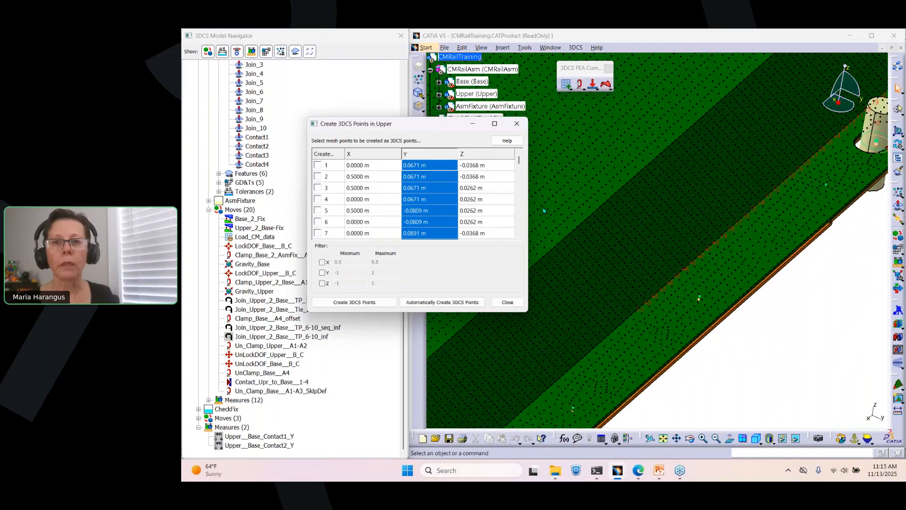
pyautogui.scroll(8, 544, 210)
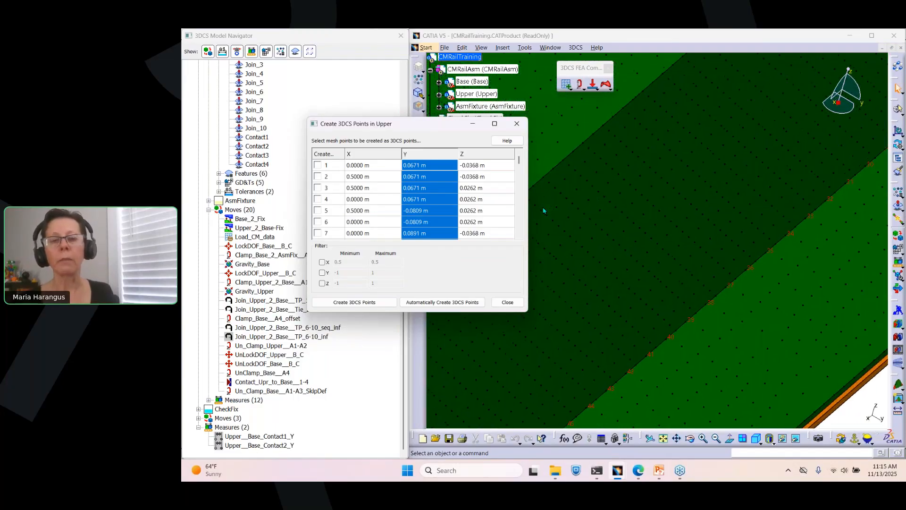
pyautogui.scroll(-4, 543, 211)
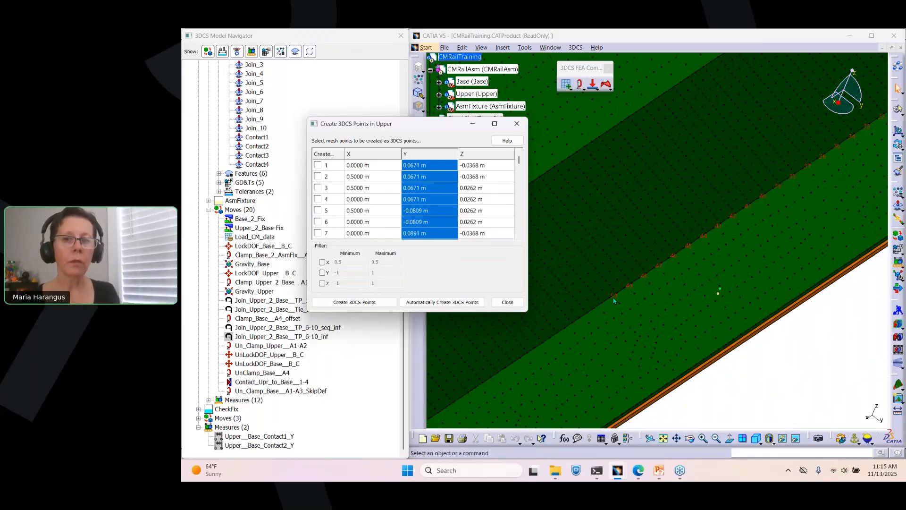
pyautogui.scroll(-8, 613, 300)
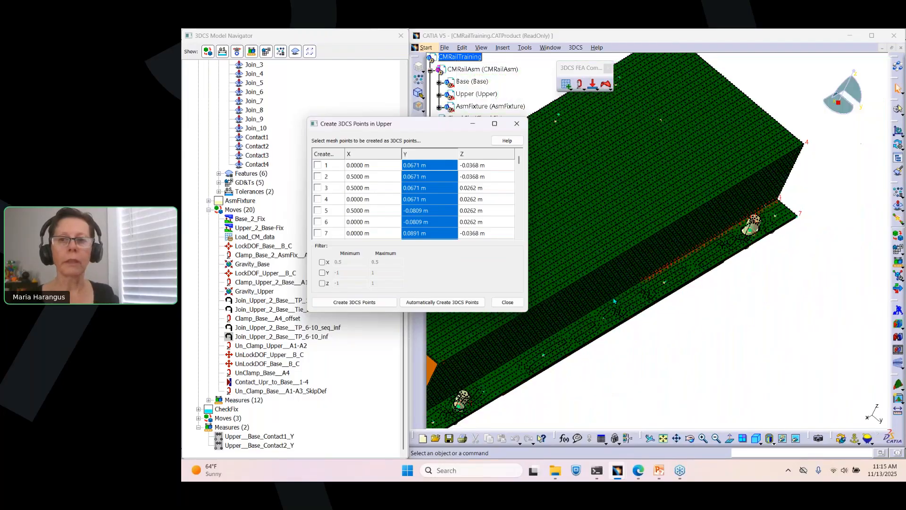
pyautogui.scroll(-8, 614, 300)
pyautogui.moveTo(613, 301); pyautogui.dragTo(613, 301, button='middle')
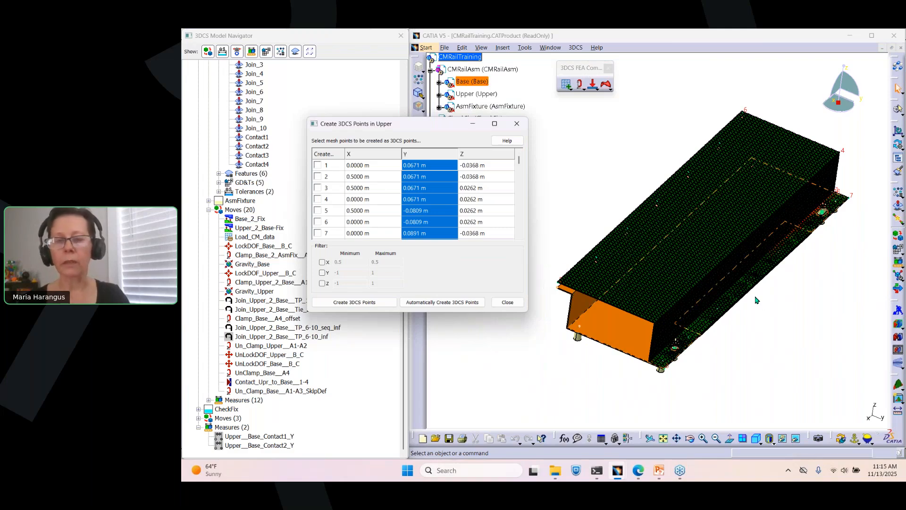
# Step: Check mesh points 1 through 7 and create them as 3DCS points, confirming the creation
pyautogui.click(317, 166)
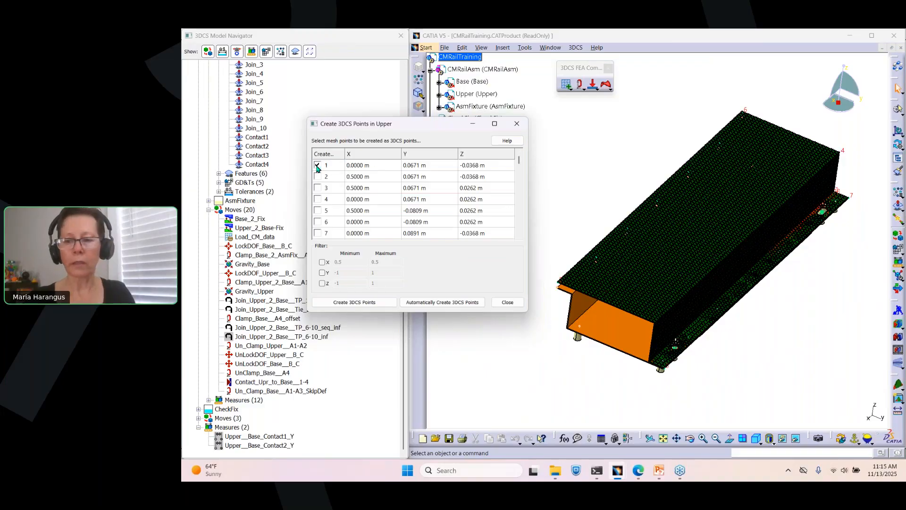
pyautogui.keyDown('shift'); pyautogui.click(317, 233); pyautogui.keyUp('shift')
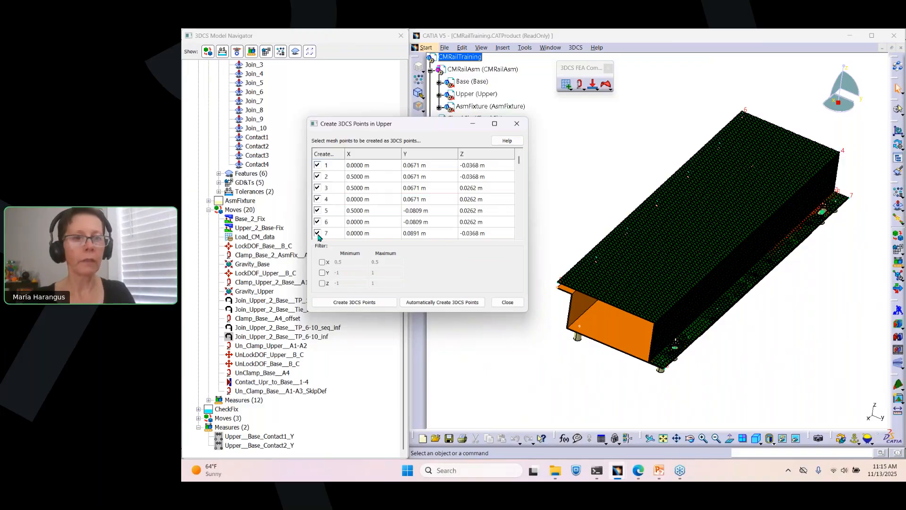
pyautogui.click(368, 303)
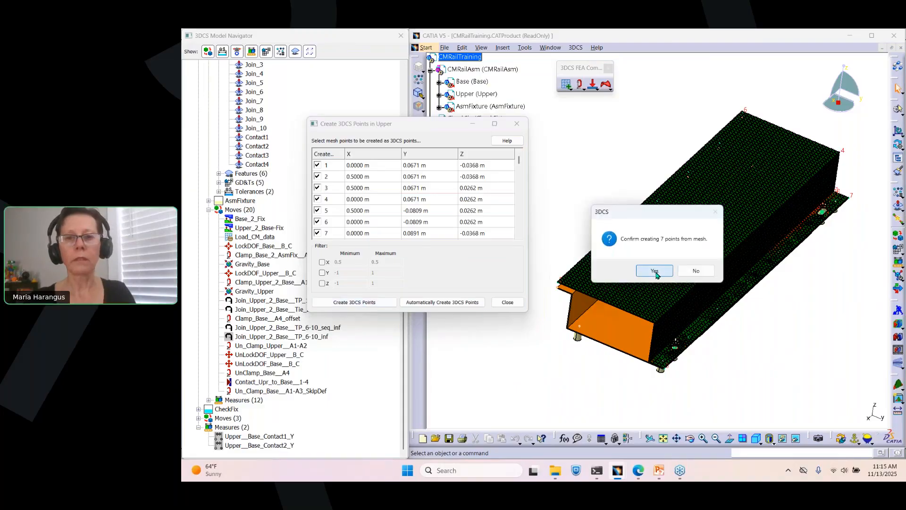
pyautogui.click(655, 272)
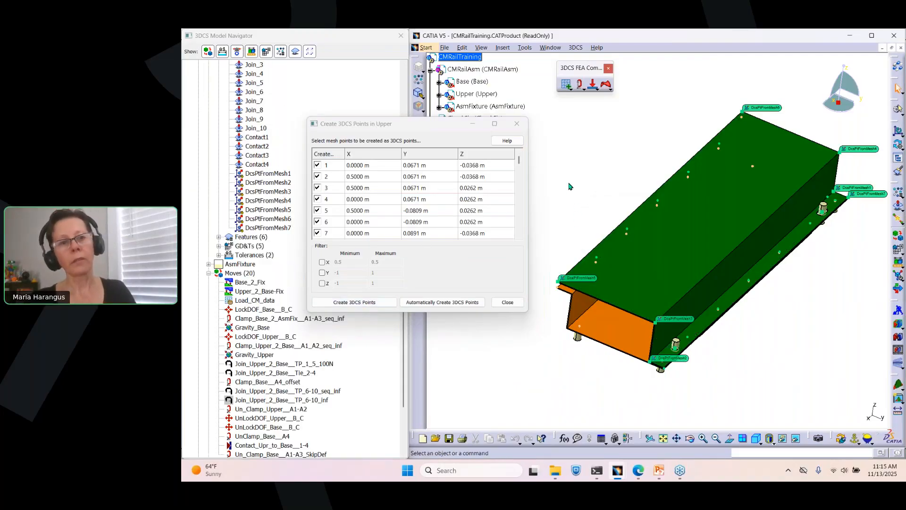
# Step: Open automatic 3DCS point creation, enter 10 points to generate, and close it without generating
pyautogui.click(278, 174)
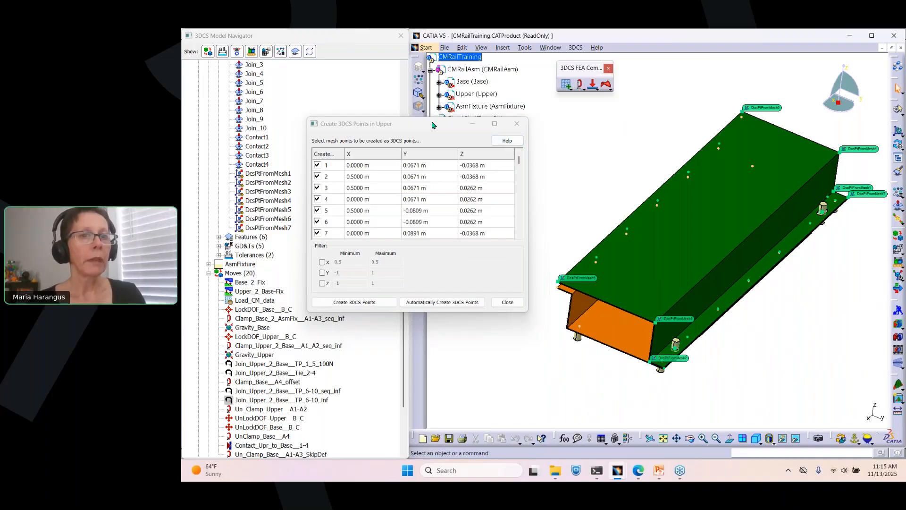
pyautogui.moveTo(432, 124); pyautogui.dragTo(457, 117)
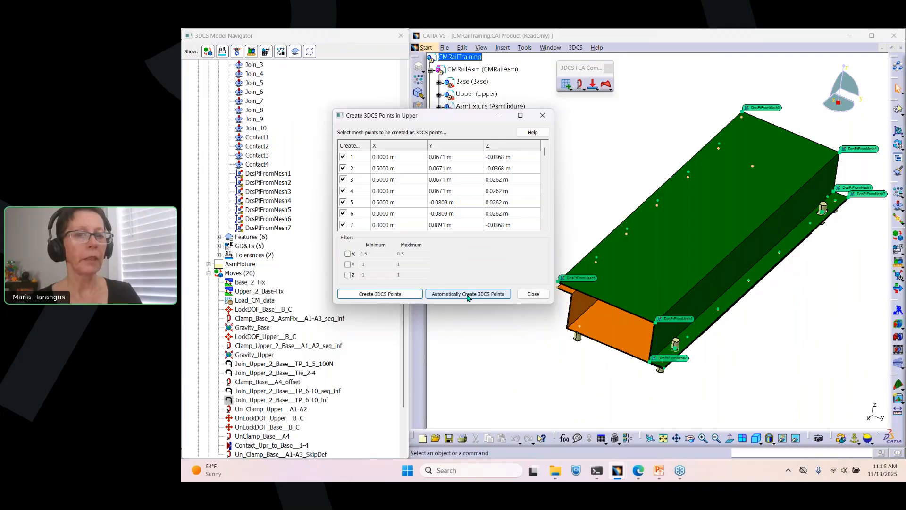
pyautogui.click(437, 296)
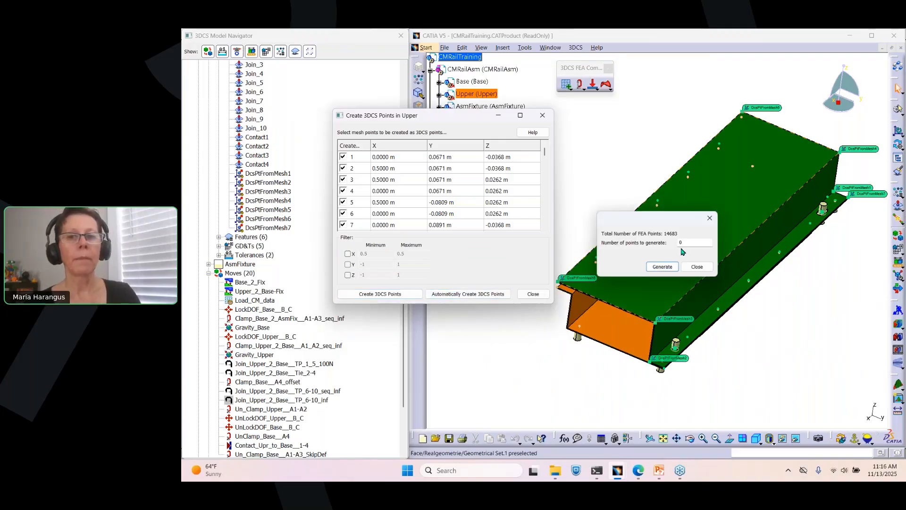
pyautogui.moveTo(690, 242); pyautogui.dragTo(657, 242)
pyautogui.write('1')
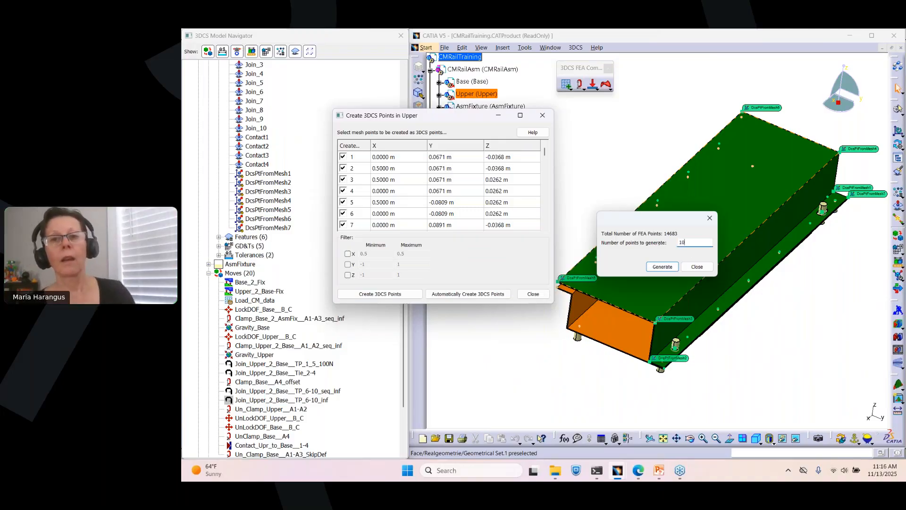
pyautogui.moveTo(684, 215); pyautogui.dragTo(623, 125)
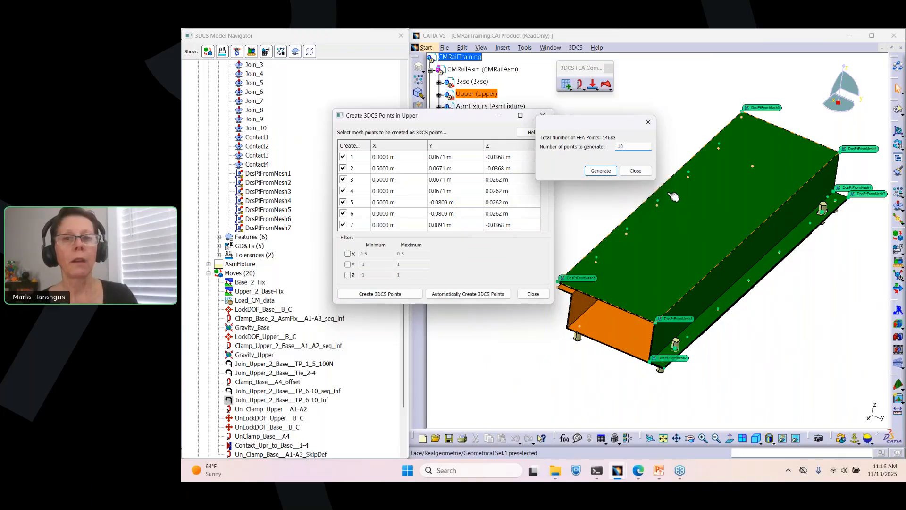
pyautogui.click(643, 173)
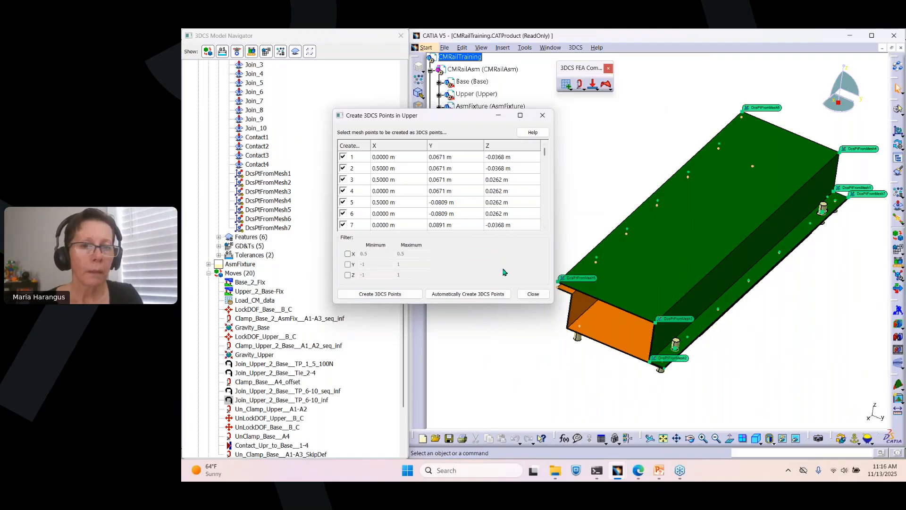
pyautogui.click(500, 192)
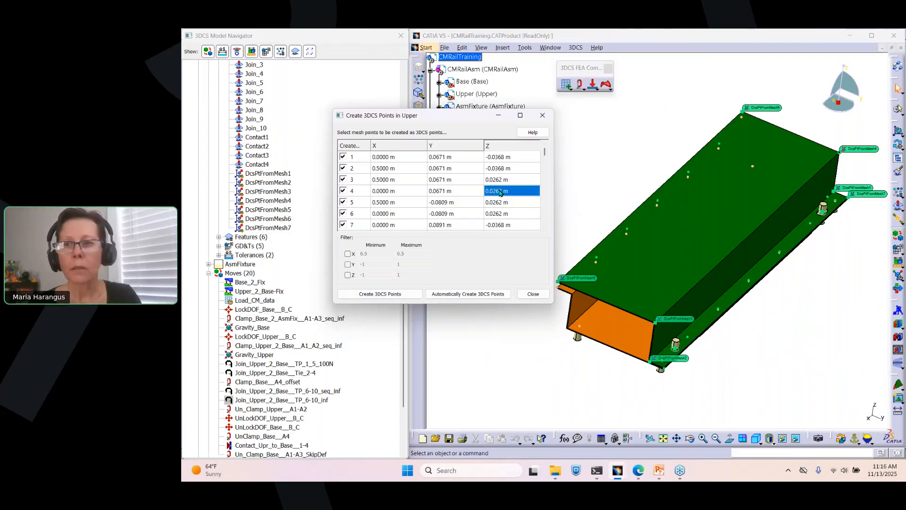
# Step: Highlight mesh point 2 in the creation list, then close the Create 3DCS Points dialog
pyautogui.click(360, 169)
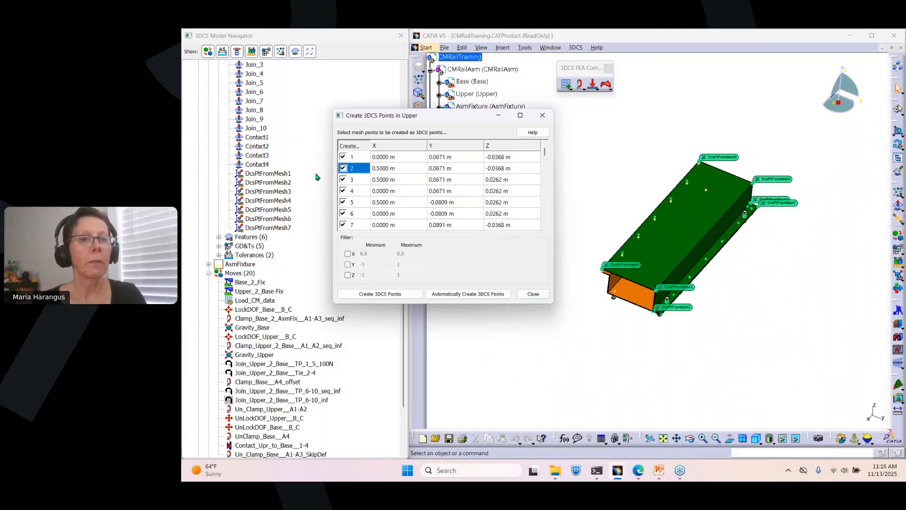
pyautogui.click(243, 174)
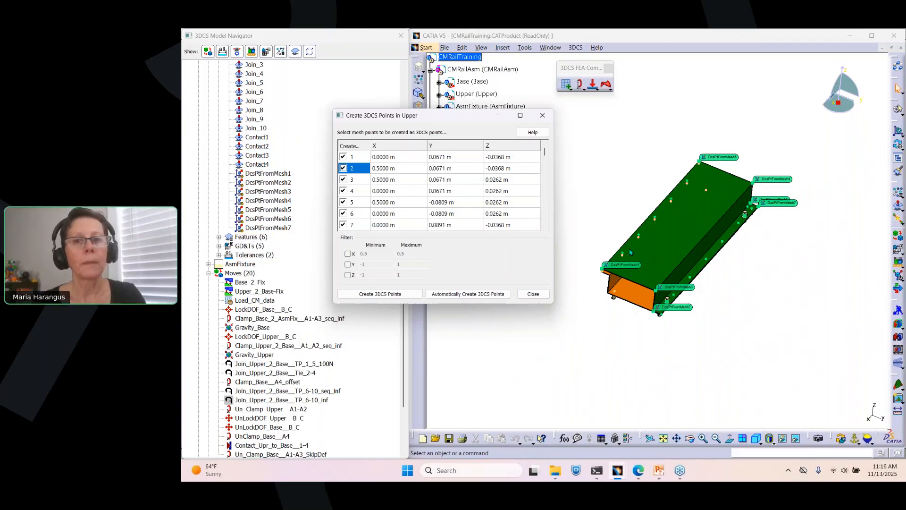
pyautogui.click(529, 294)
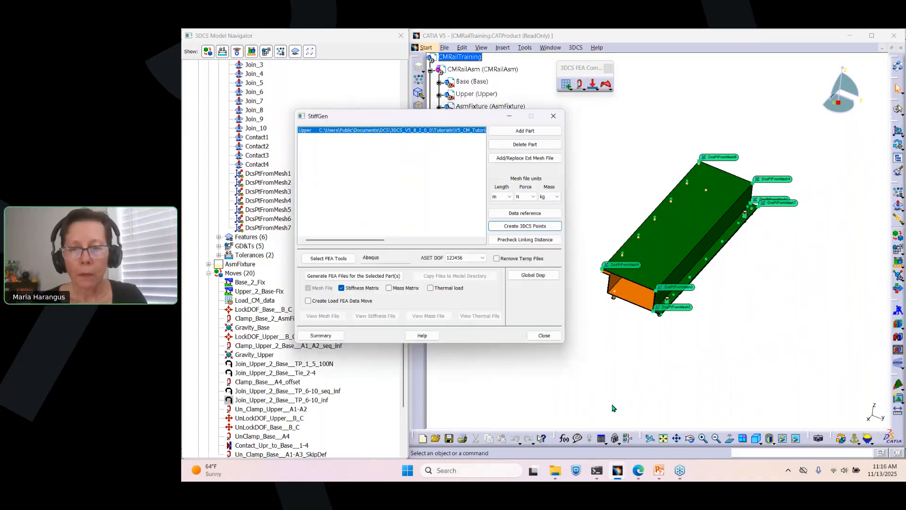
pyautogui.click(657, 466)
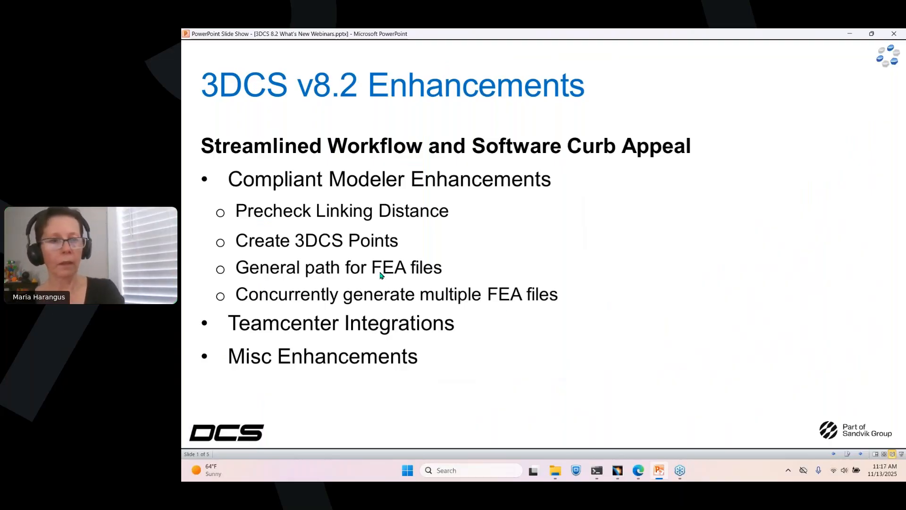
pyautogui.press('Right')
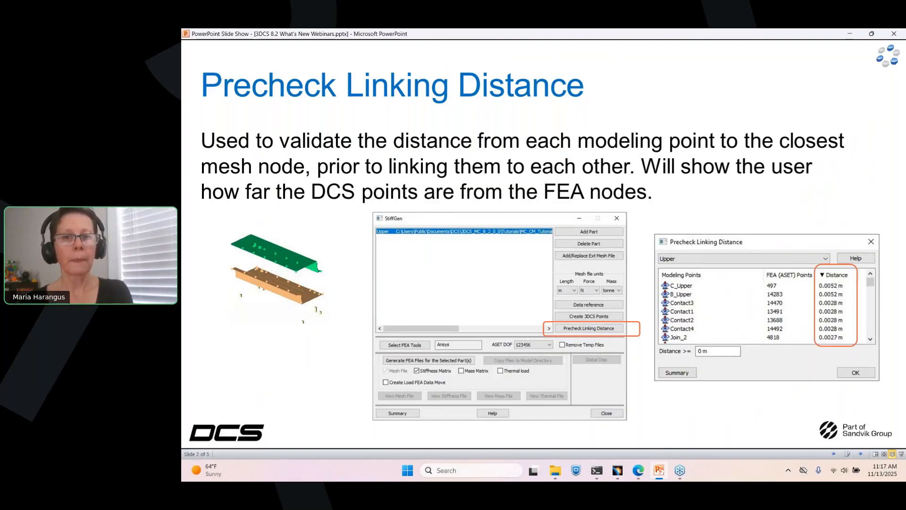
pyautogui.press('Right')
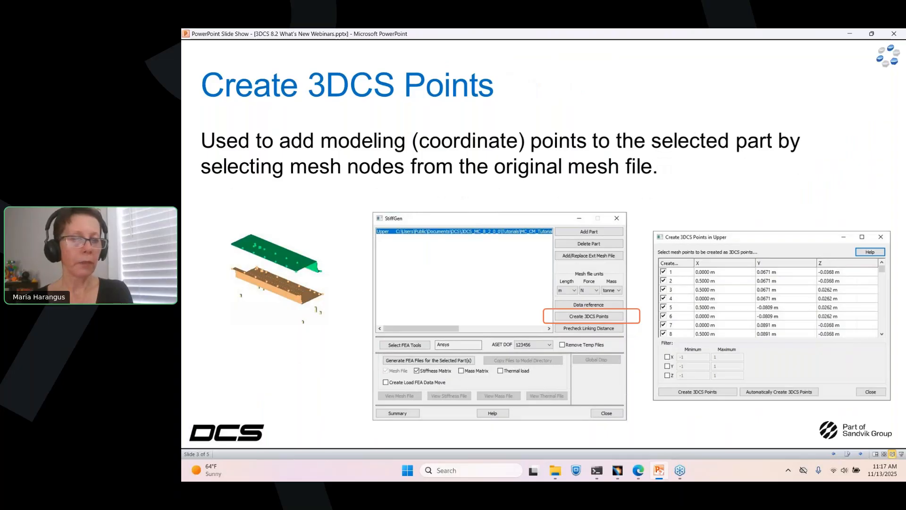